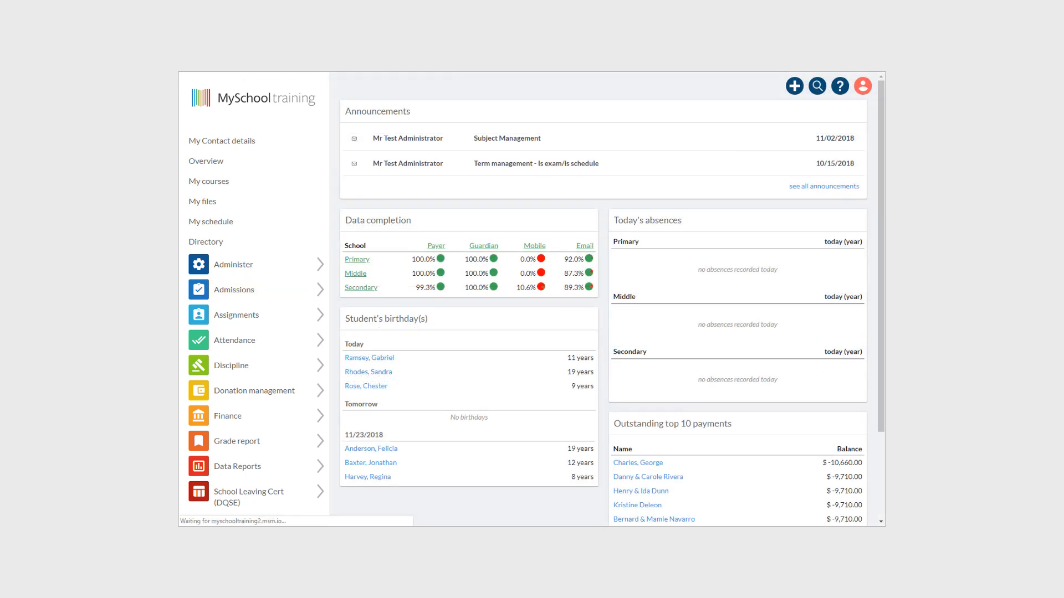
- Load the MySchool training site's /apply address in the browser
text(apply)
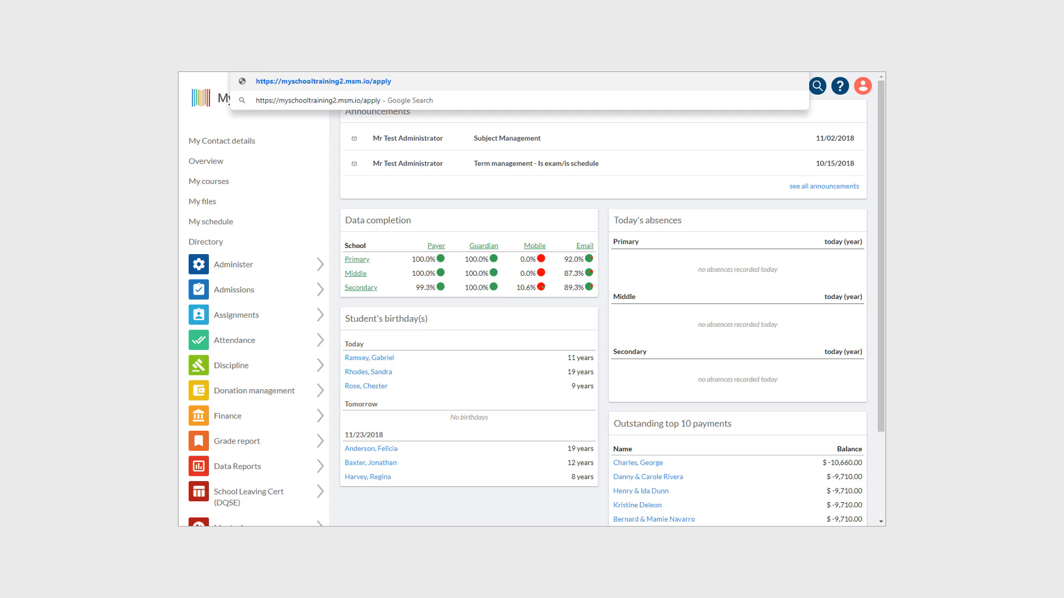
key(Return)
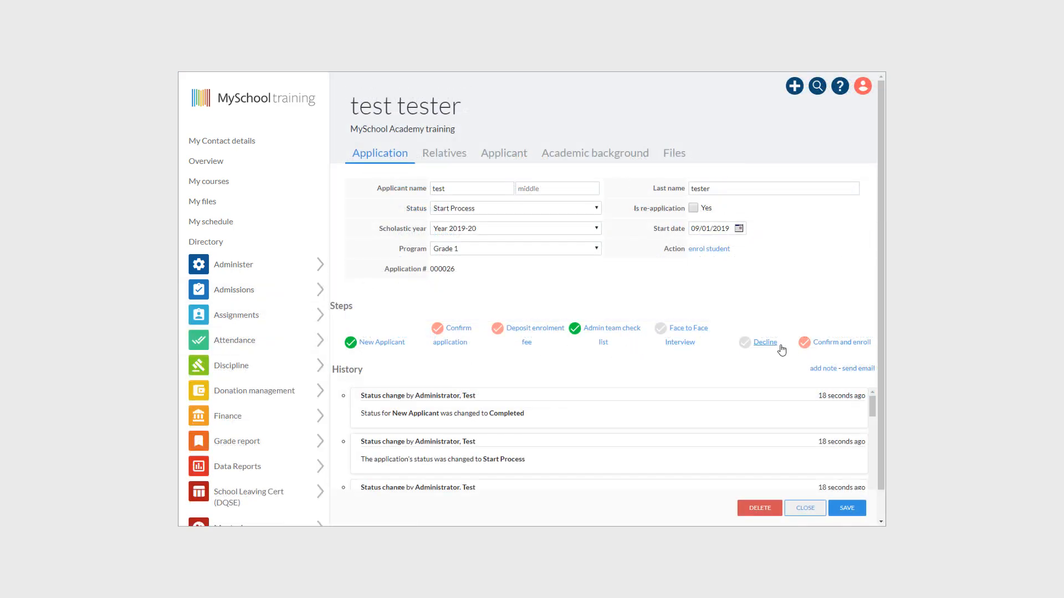
- Return to the applications list and open Application Workflows under Advanced Options
click(830, 345)
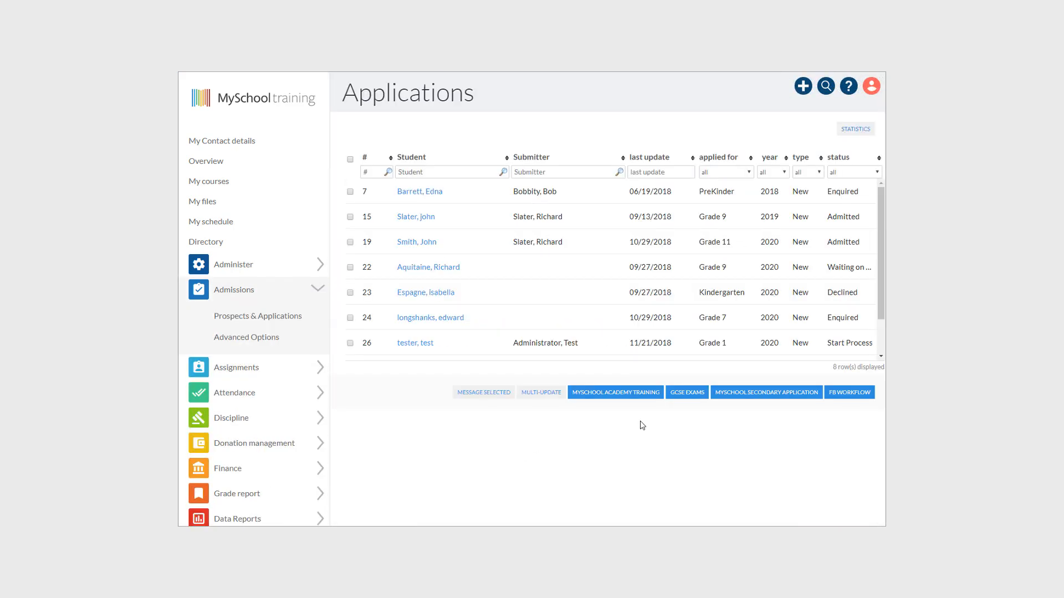
click(275, 337)
click(388, 142)
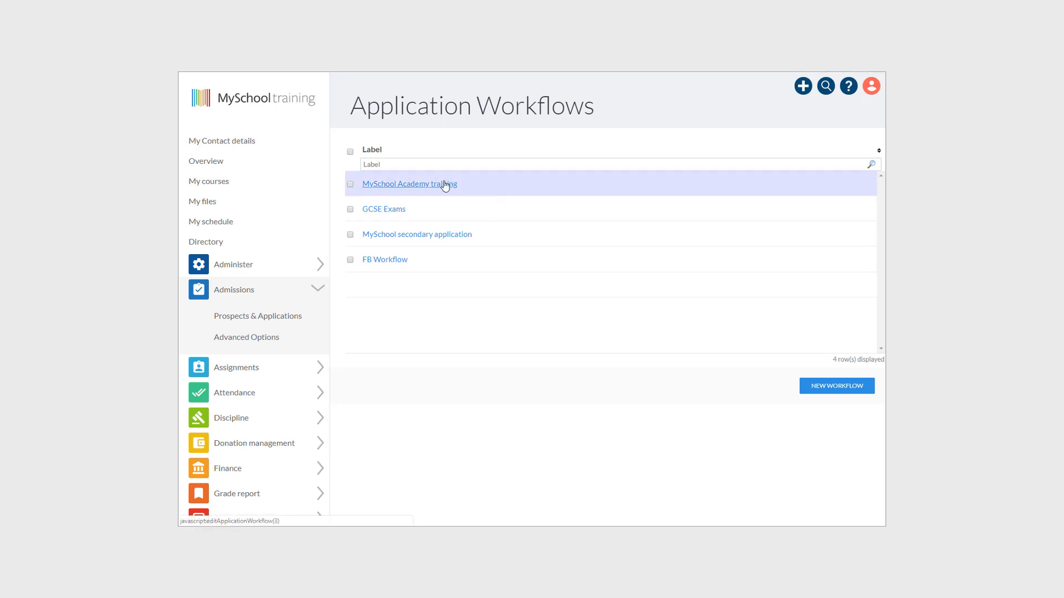
- Create a new workflow labelled 'Application for Kindergarten'
click(858, 388)
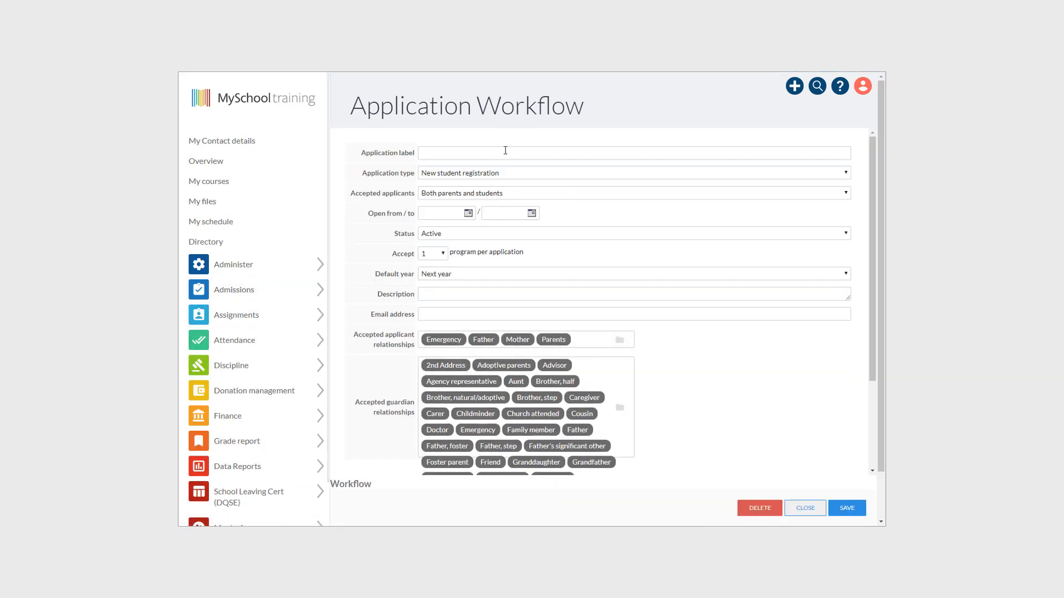
click(536, 156)
text(Applicati)
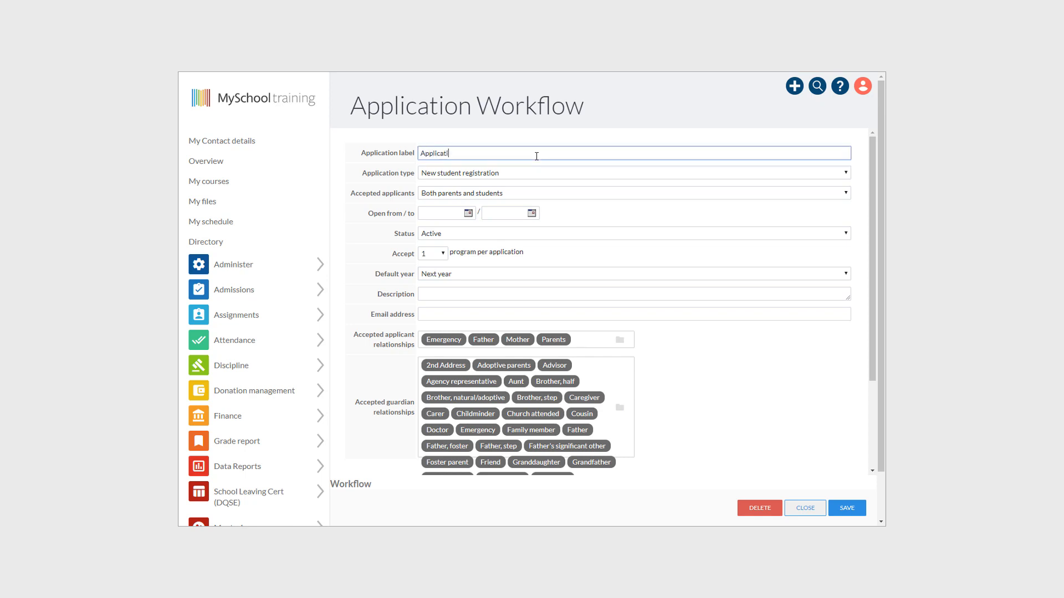
text(on for Kindergarten)
click(701, 332)
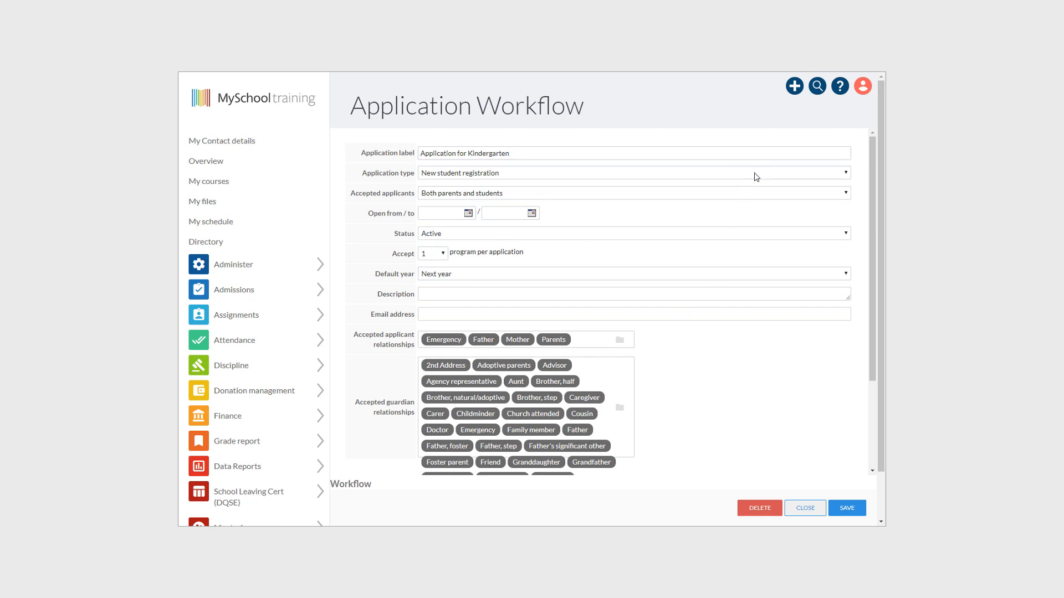
- Accept legal guardians and representatives only, open from 09/01/2018 to 12/30/2018
click(764, 193)
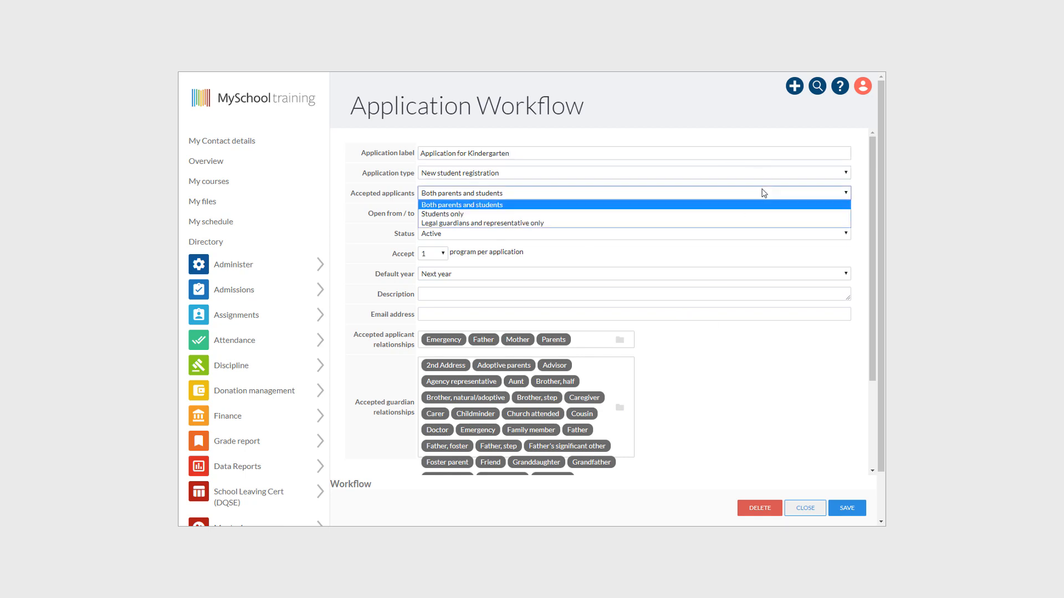
click(728, 224)
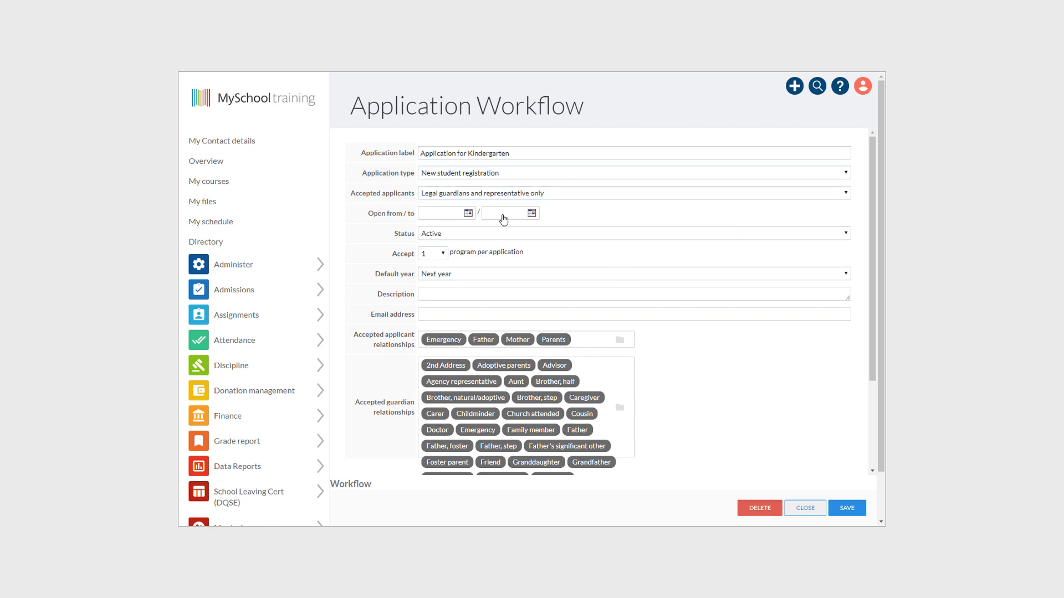
click(468, 213)
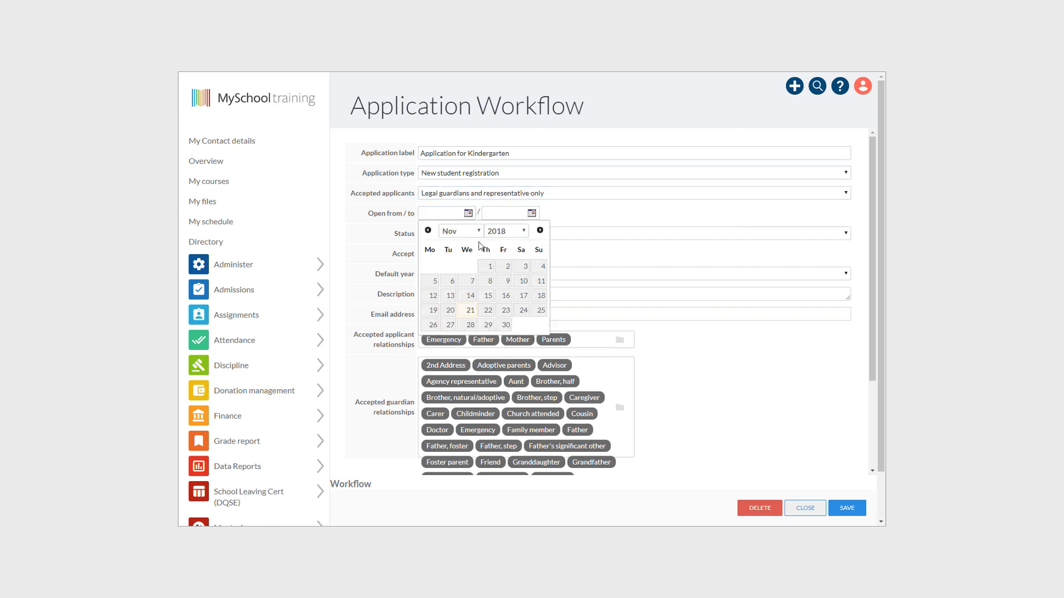
click(428, 230)
click(428, 230)
click(523, 266)
click(521, 216)
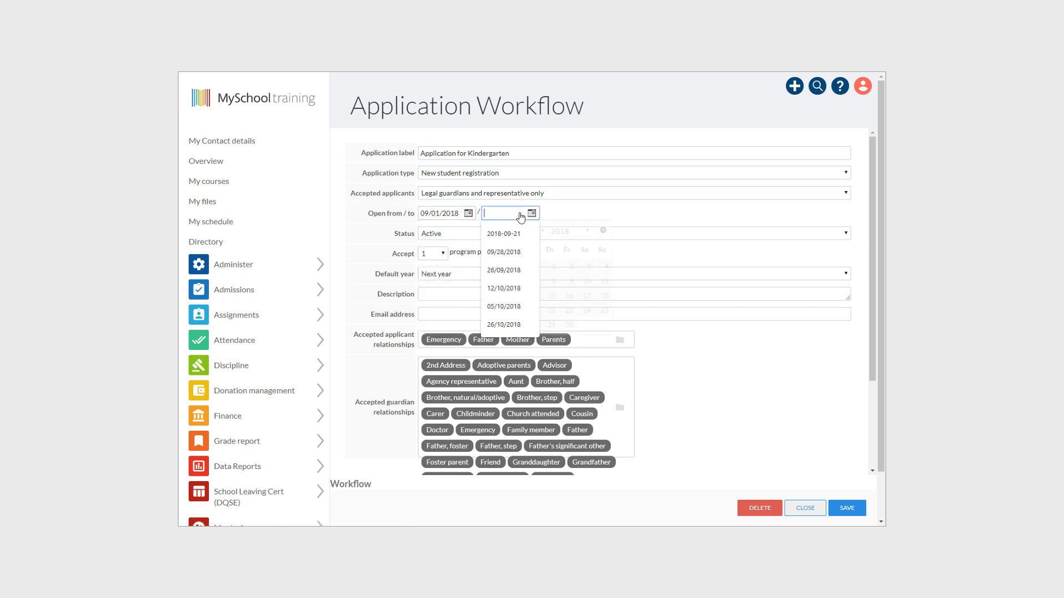
click(542, 232)
click(546, 349)
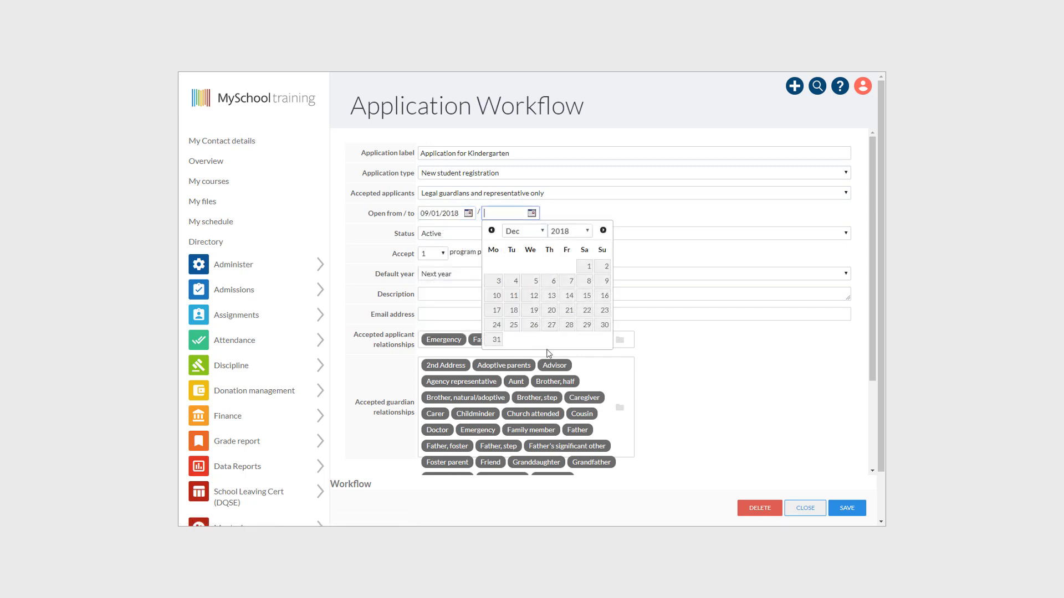
click(604, 324)
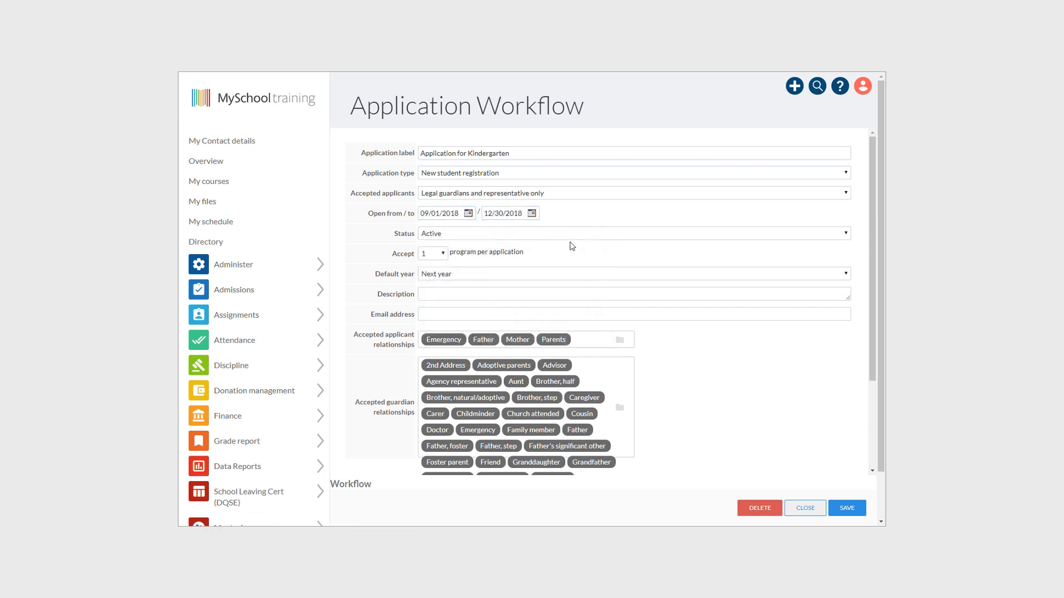
- Make Current year the default and enter the admissions contact e-mail address
click(452, 274)
click(451, 281)
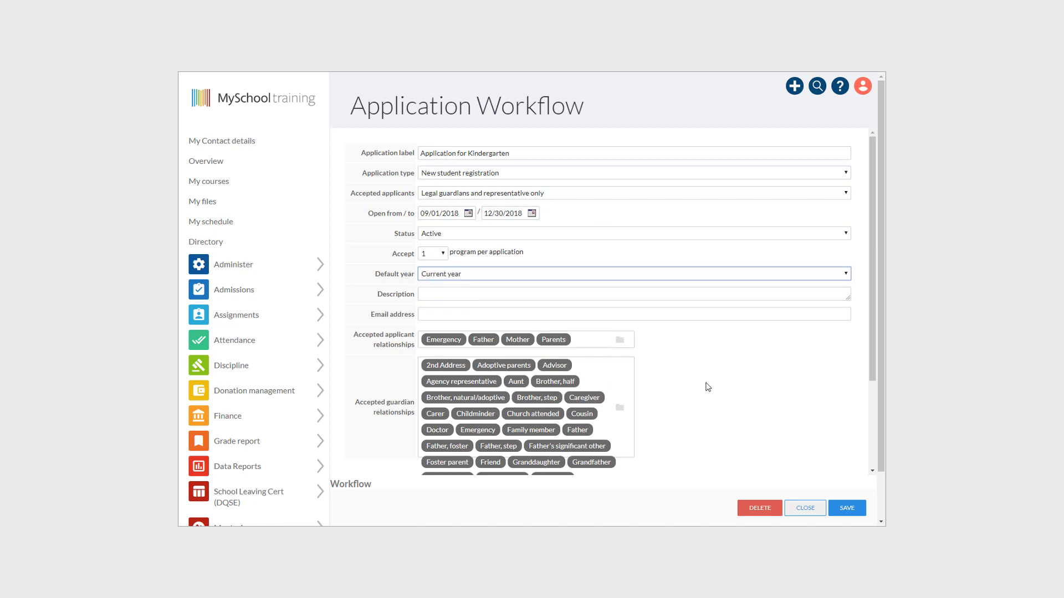
click(572, 314)
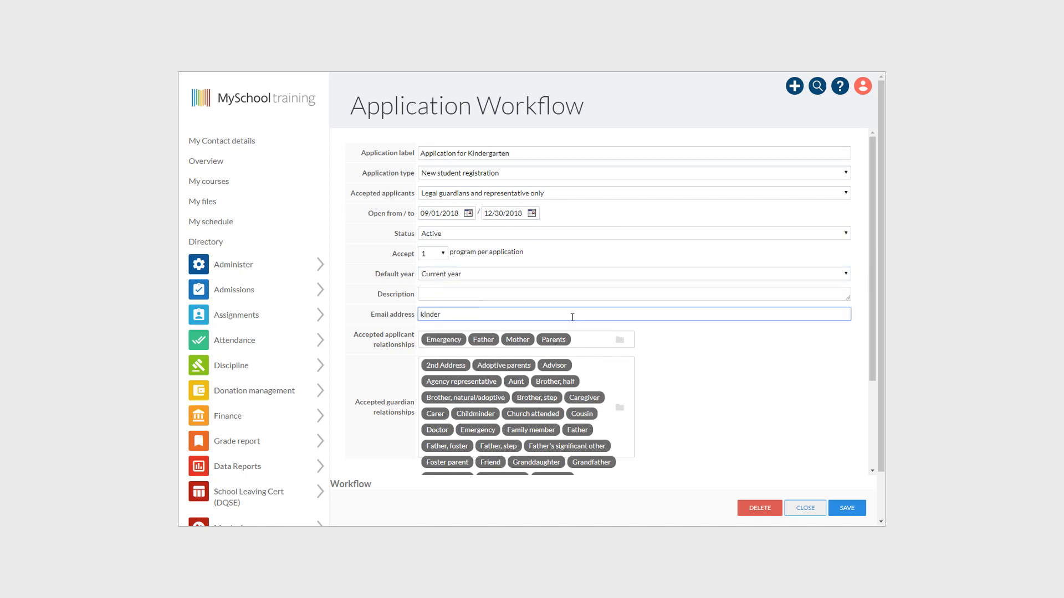
click(783, 399)
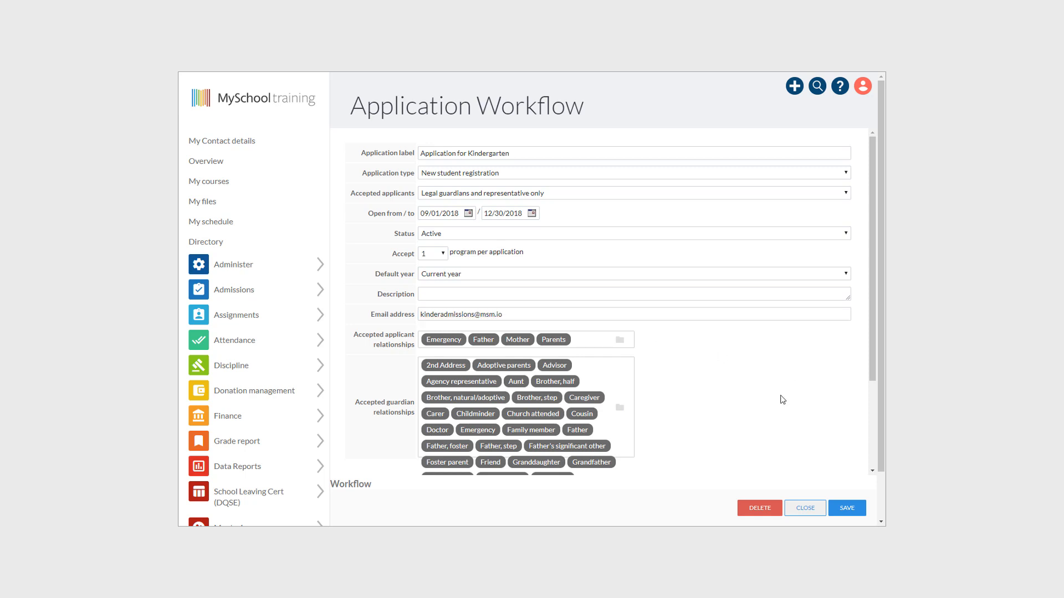
- Limit the applicant relationships to Father and Mother
click(619, 338)
scroll(541, 299, down, 3)
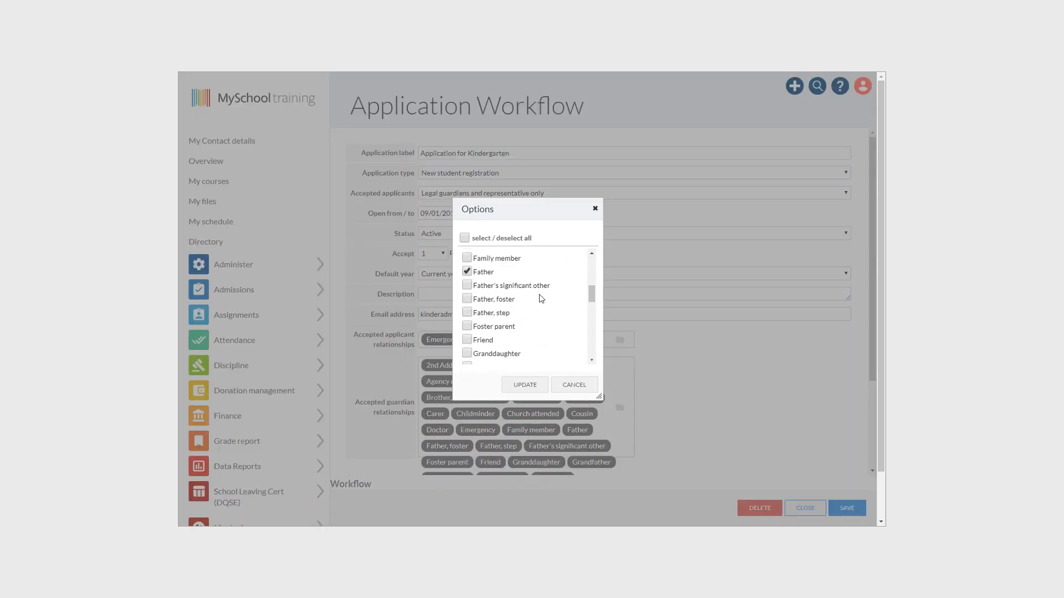
scroll(530, 304, up, 2)
scroll(530, 304, down, 1)
click(466, 294)
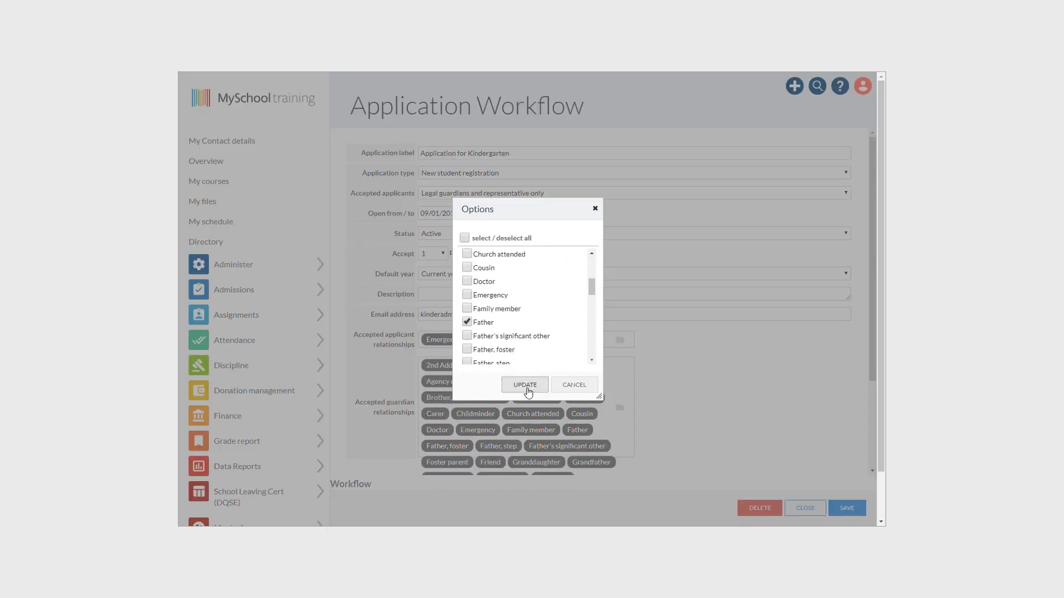
click(525, 385)
click(508, 340)
scroll(532, 277, down, 10)
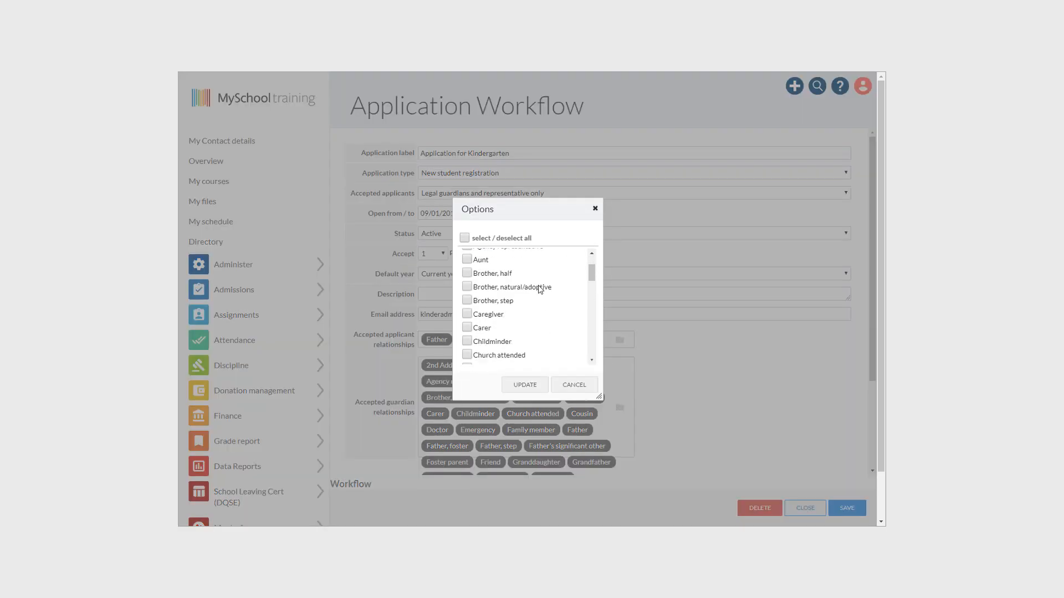
scroll(535, 293, up, 1)
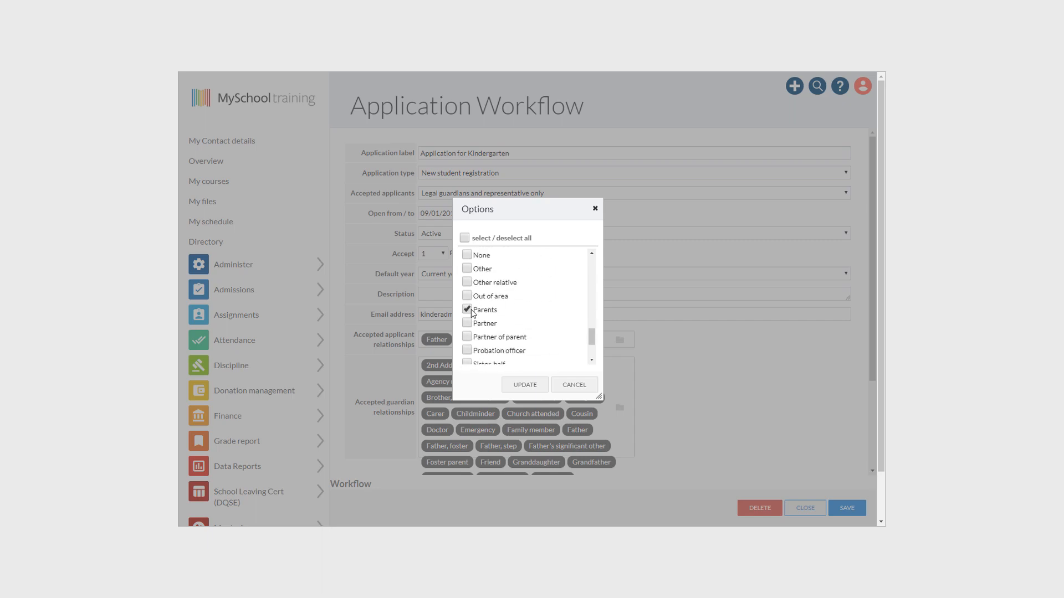
click(524, 385)
- Clear all guardian relationships and tick Agency representative
click(619, 408)
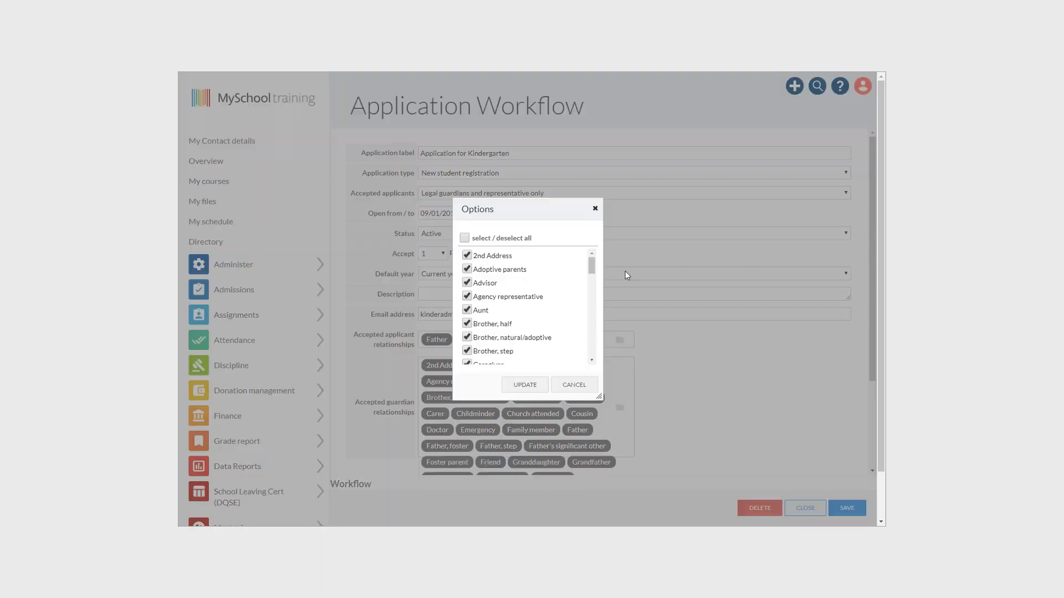
click(465, 238)
click(464, 238)
scroll(508, 301, down, 1)
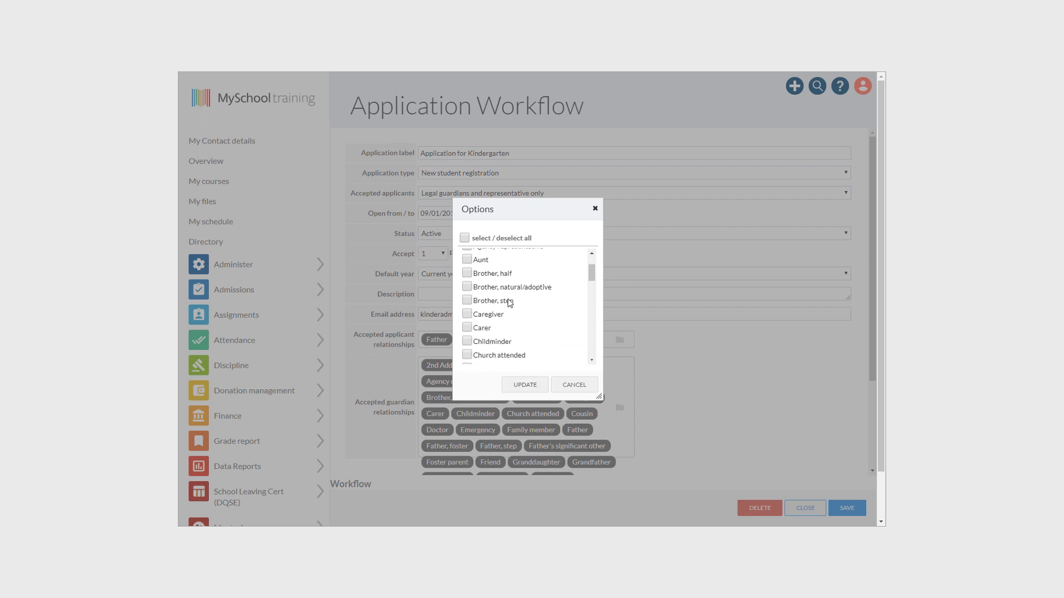
scroll(514, 306, up, 1)
scroll(507, 304, up, 2)
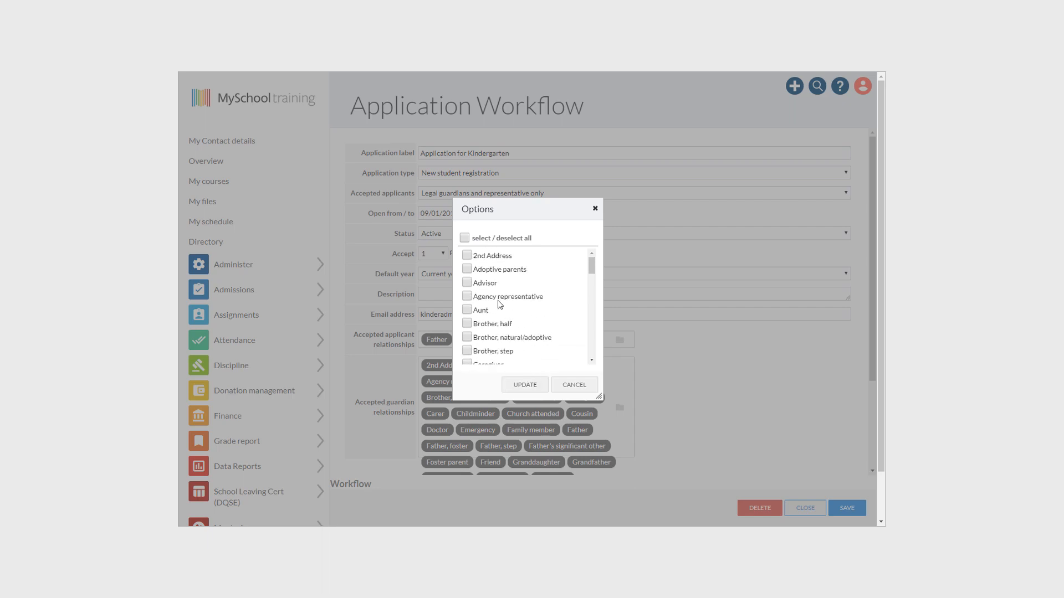
click(481, 297)
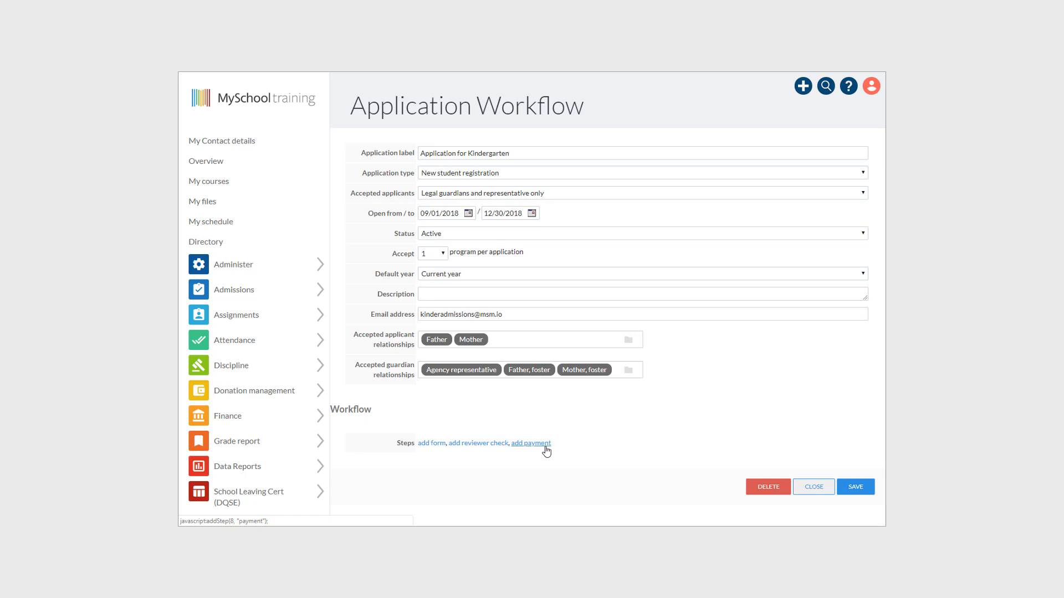
- Add a form step labelled 'External Application form for Kinder'
click(436, 443)
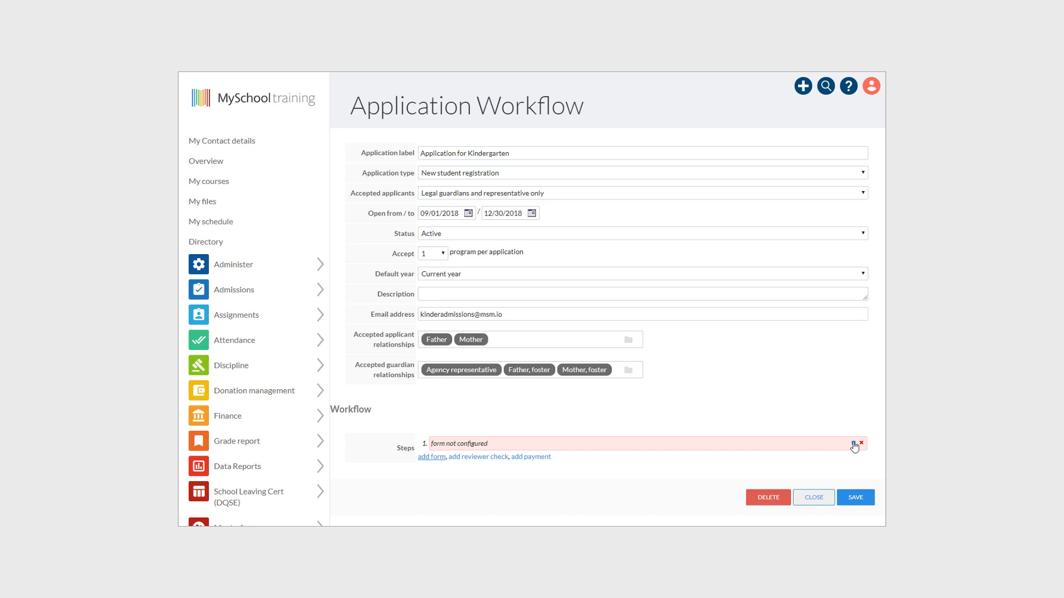
click(853, 444)
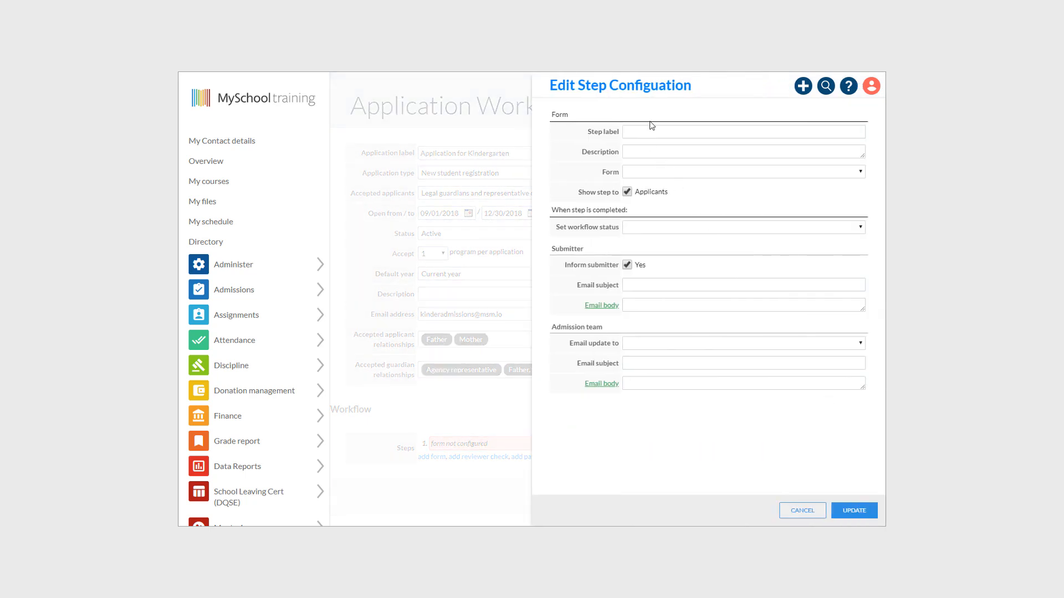
click(656, 133)
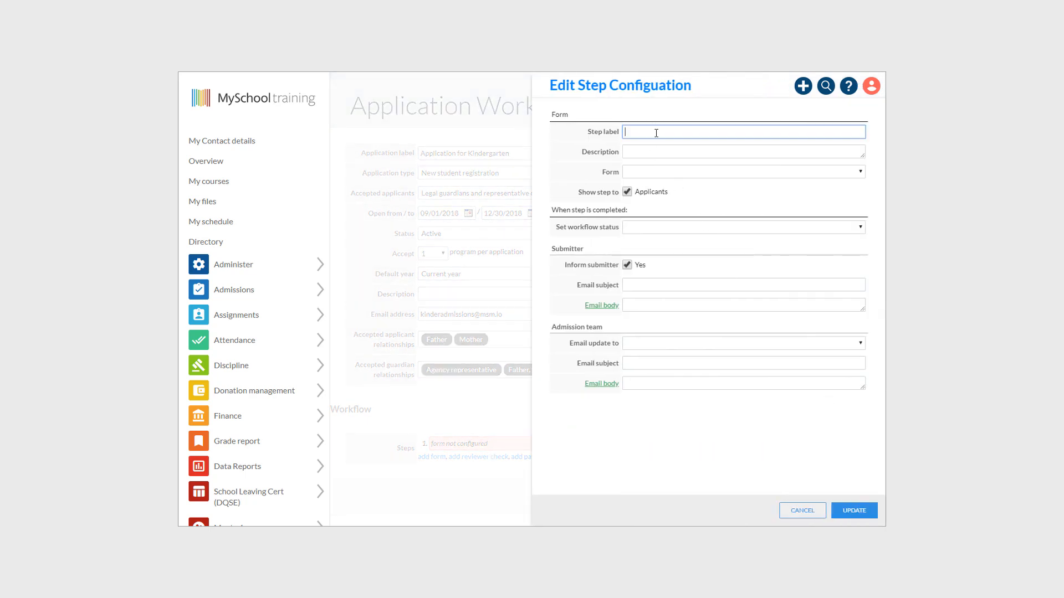
text(External Application form for Kinder)
- Give the step the Basic step holder form, Start Process status and a submitter email subject
click(860, 173)
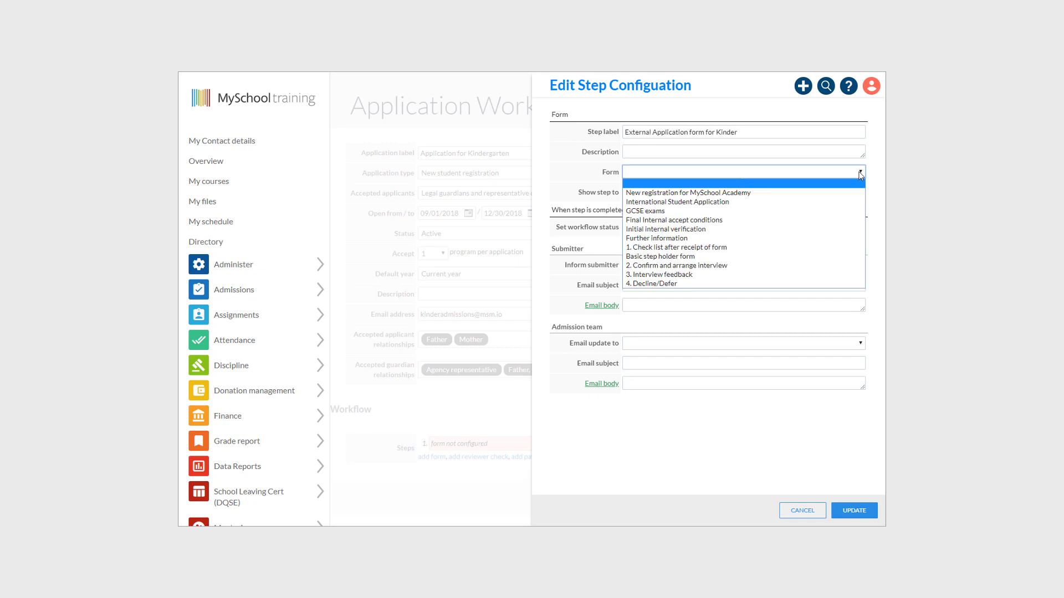
click(815, 256)
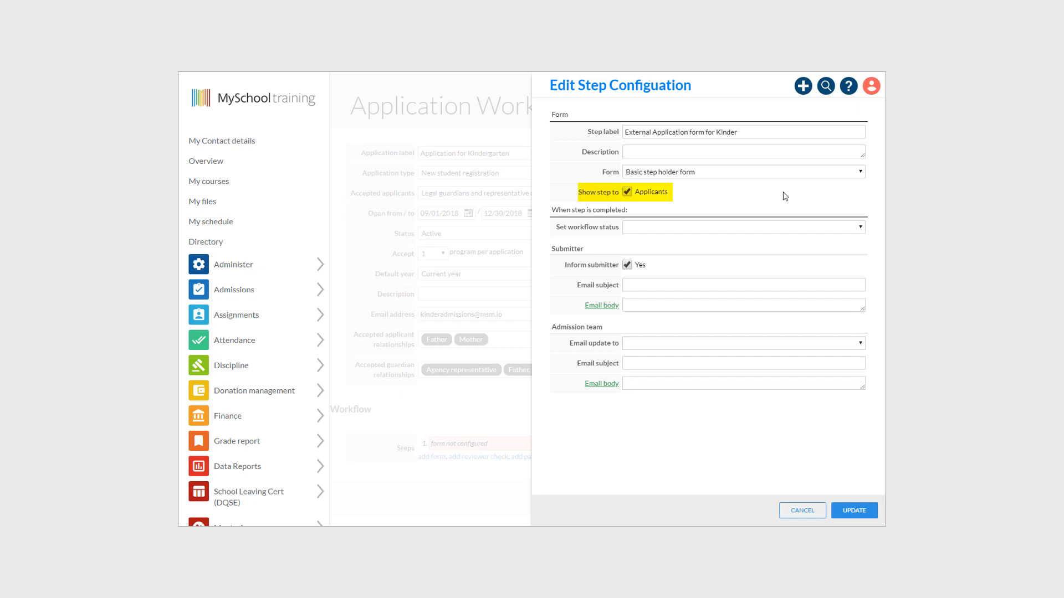
click(860, 229)
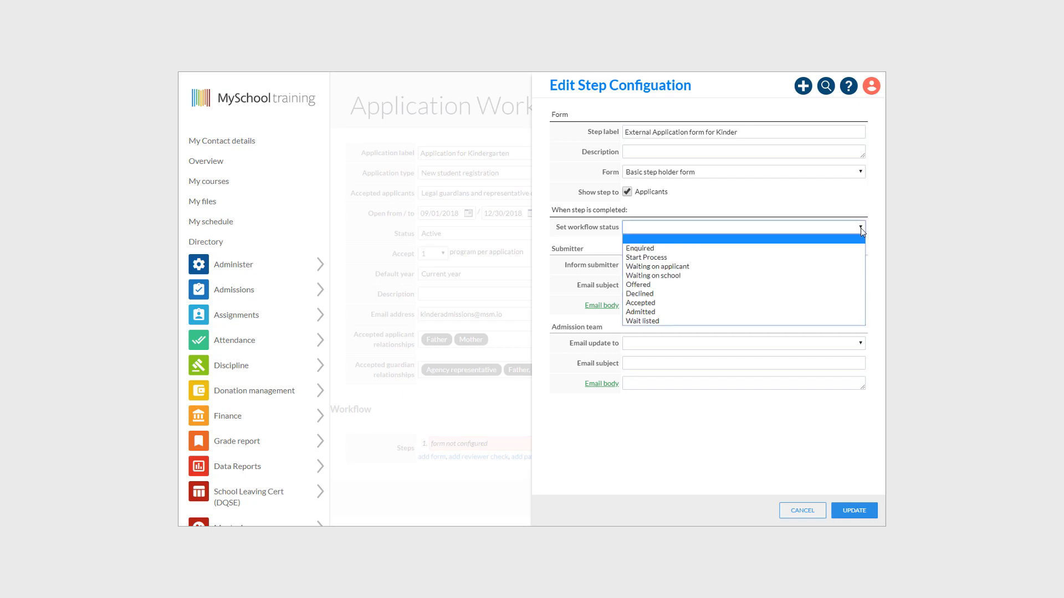
click(819, 258)
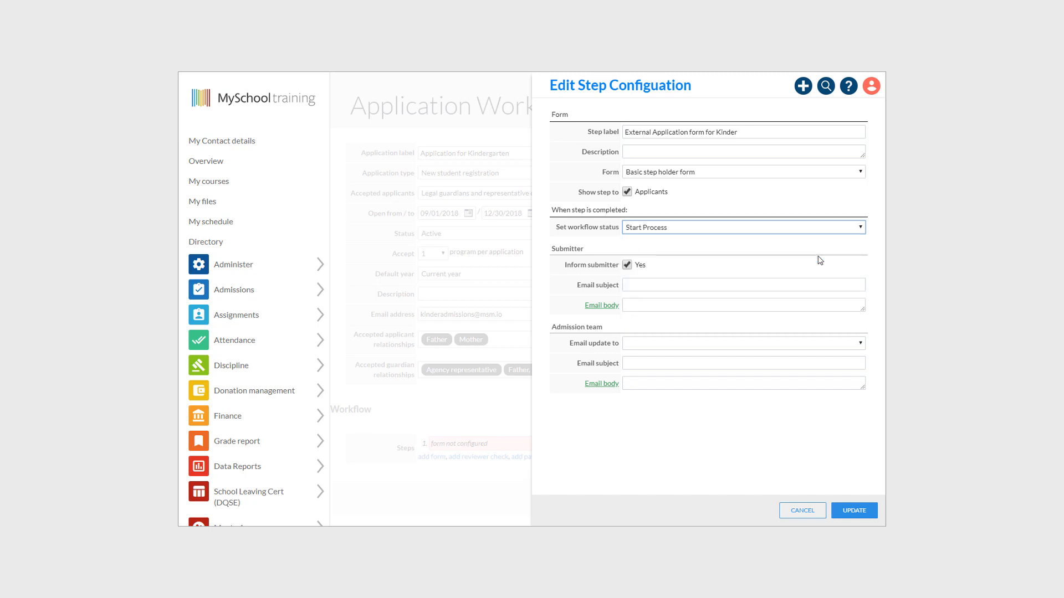
click(757, 247)
click(675, 305)
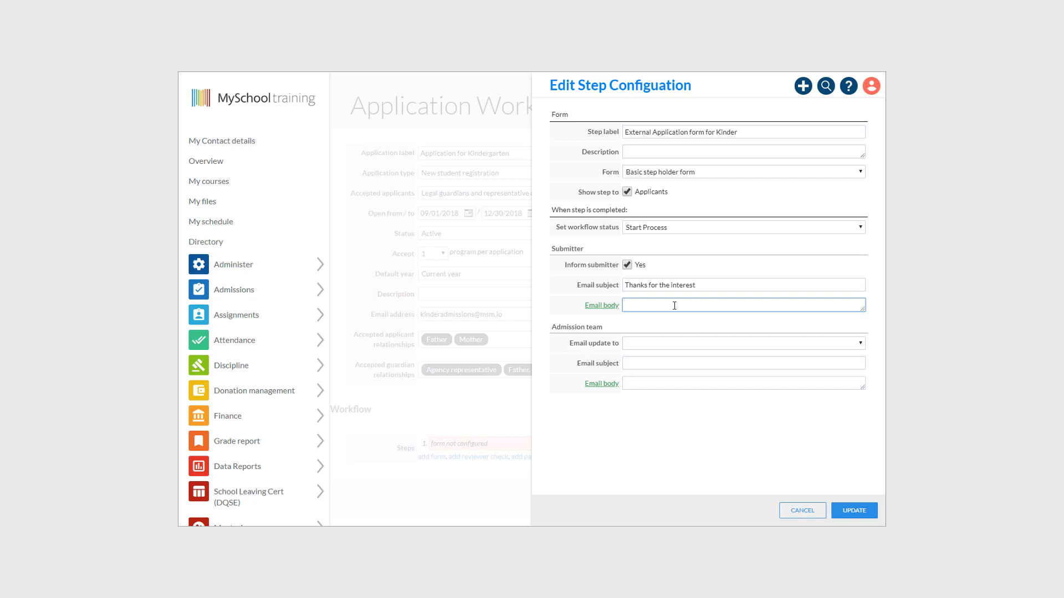
- Write the applicant email 'We have received the application for [[STUDENT_FULL_NAME]]'
text(We have received the application for)
click(600, 306)
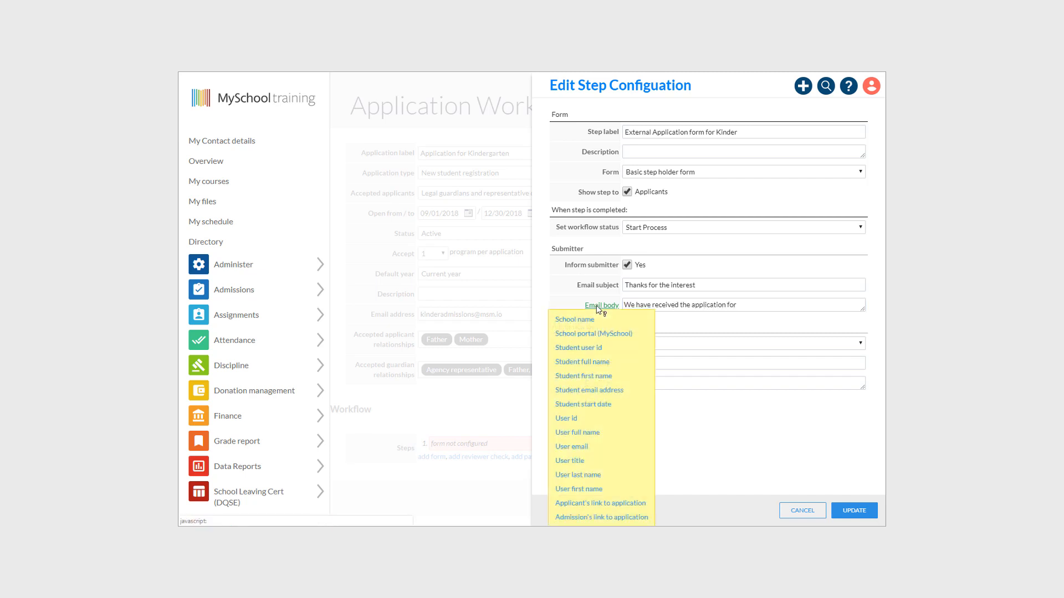
click(582, 362)
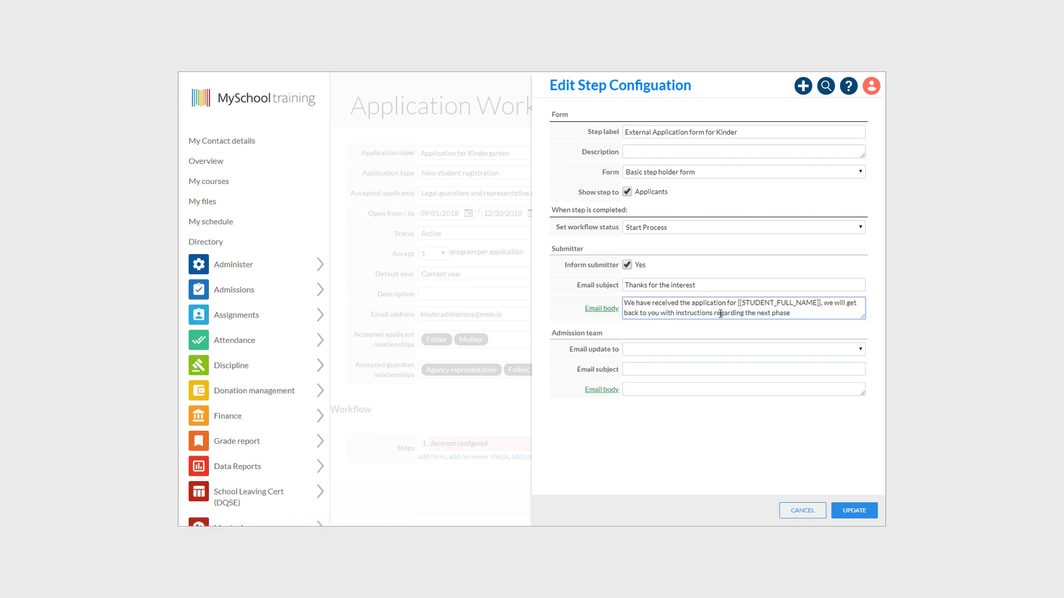
click(669, 422)
- Notify the Admissions Team of new entries, save the step, and add a reviewer check
click(777, 355)
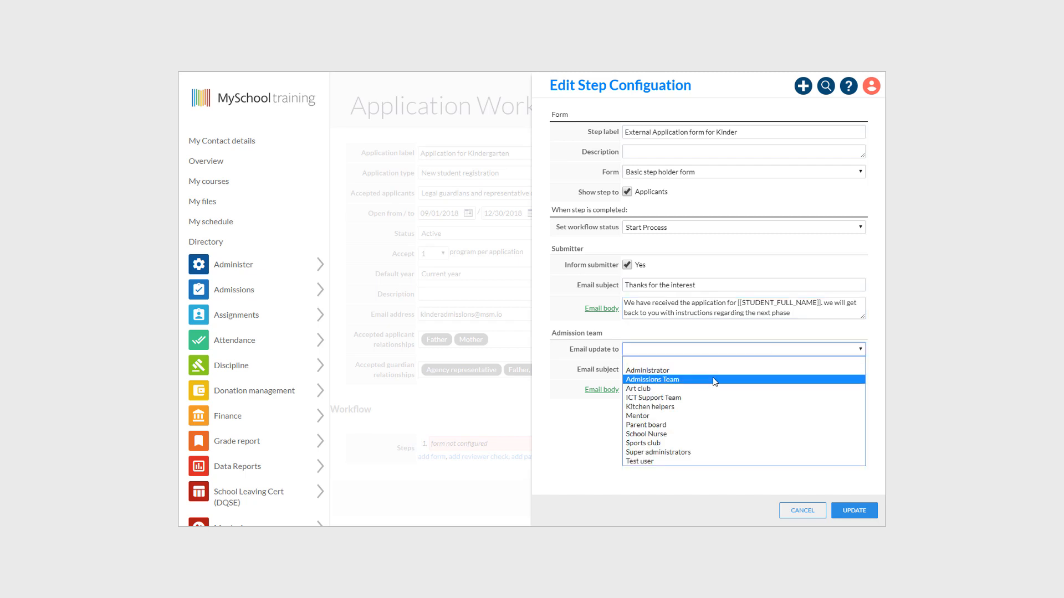
click(713, 378)
click(783, 369)
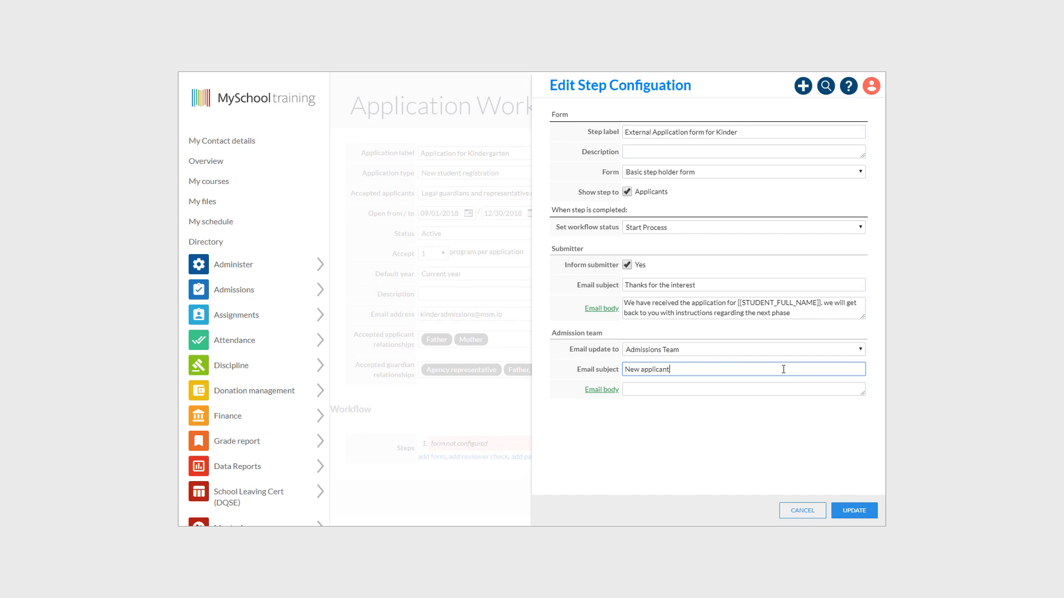
click(745, 386)
text(Please check Prospects and applicants, we have a new entry.)
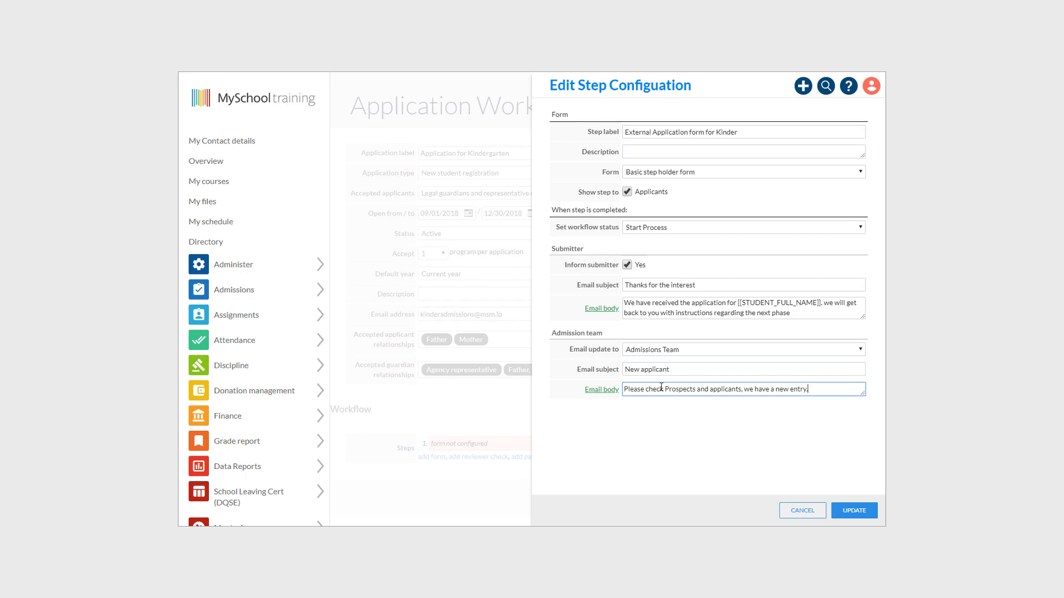
click(854, 510)
click(478, 458)
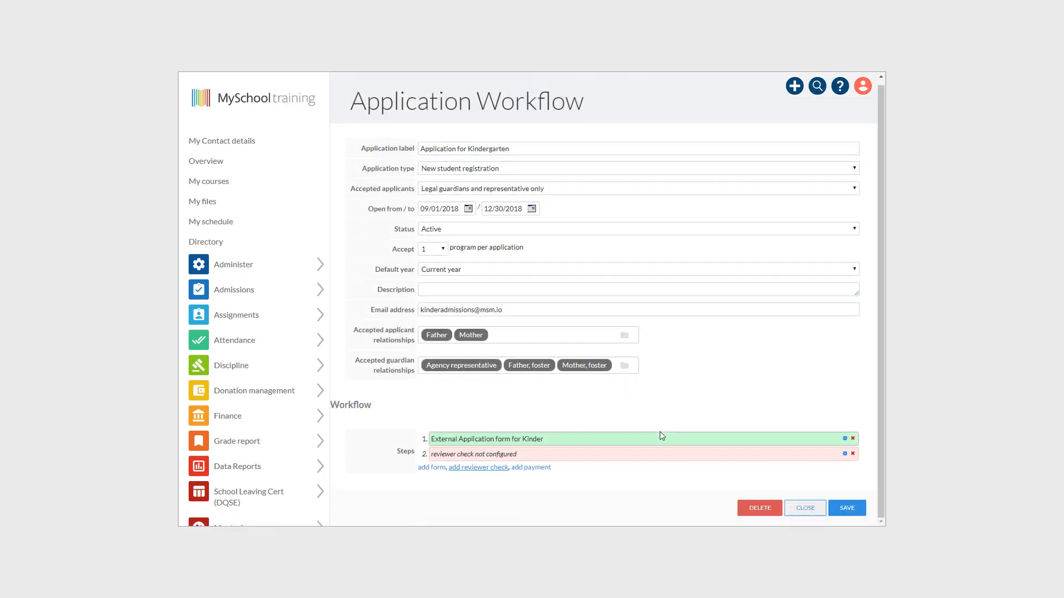
- Label the next steps, including 'Second information form Kinder'
click(845, 454)
click(661, 131)
text(Internal checklist for Kinder applicants)
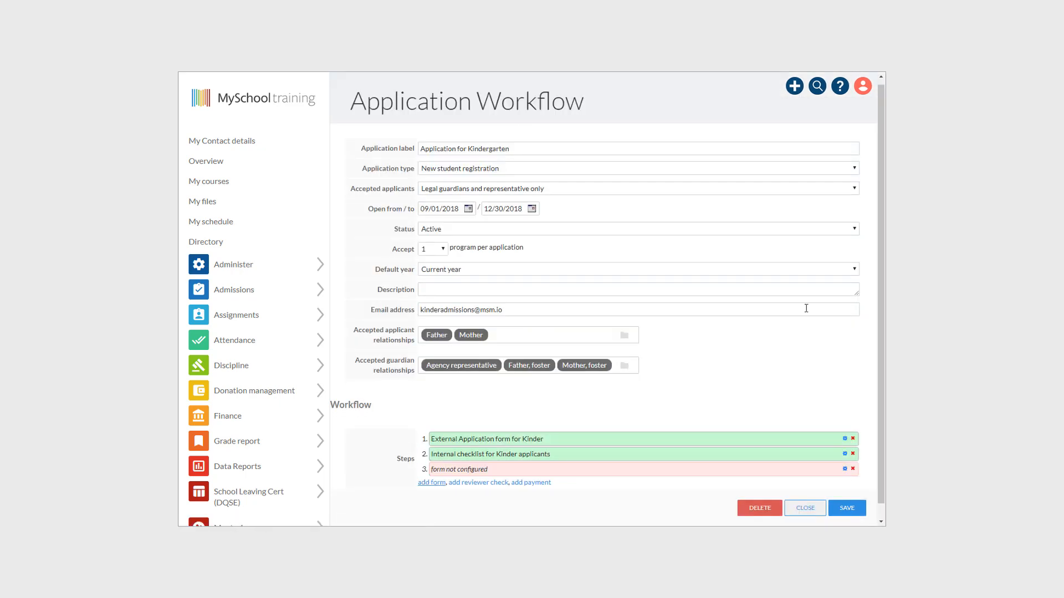
text(Second information form Kinder)
- Save an Enrolment fee payment step with Waiting on school status and Enrolment fee re-application charge
click(713, 227)
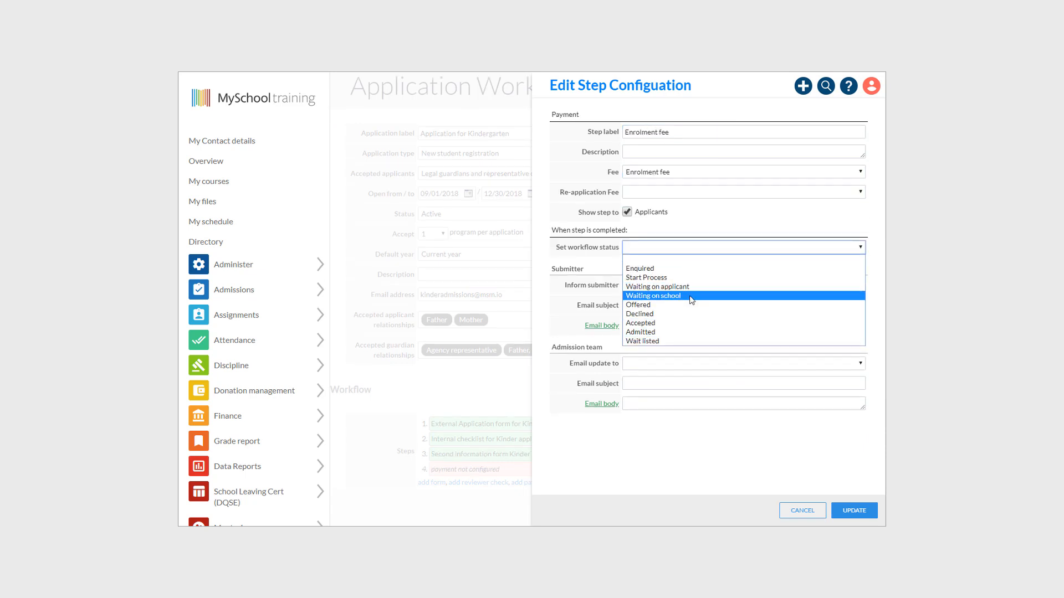
click(691, 300)
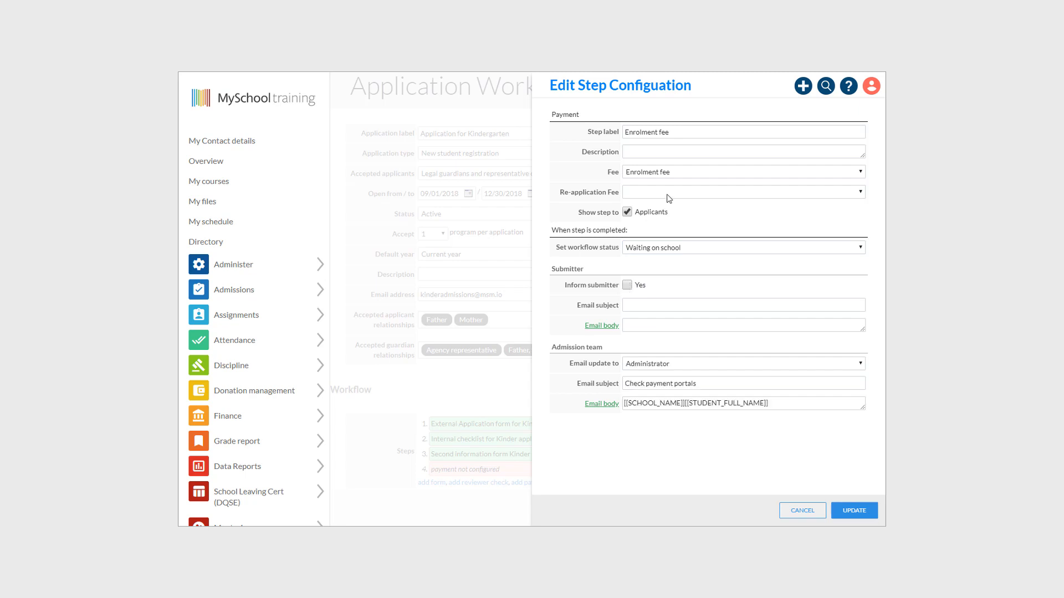
click(665, 195)
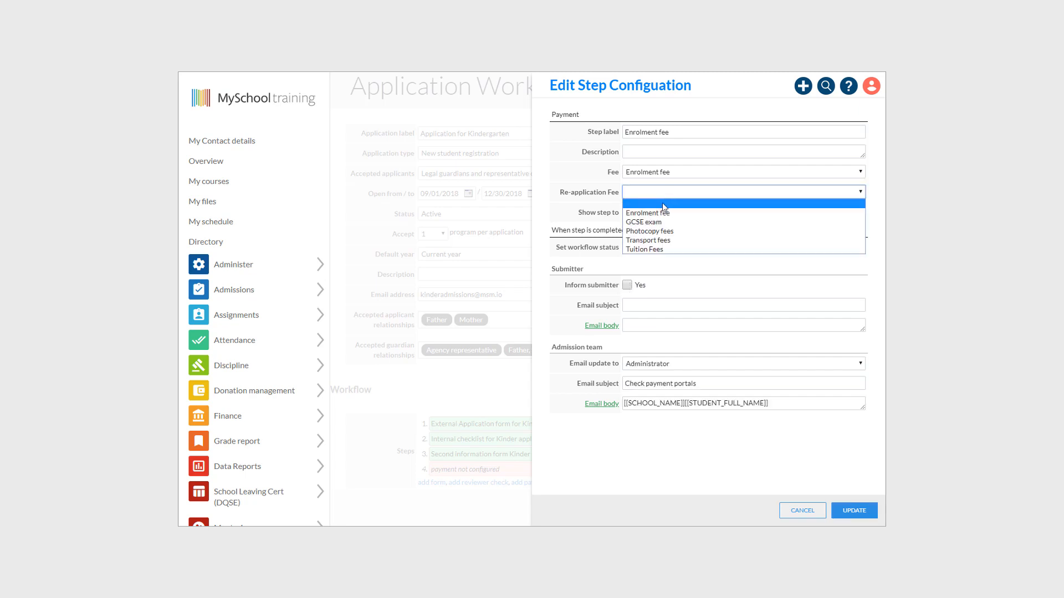
click(666, 215)
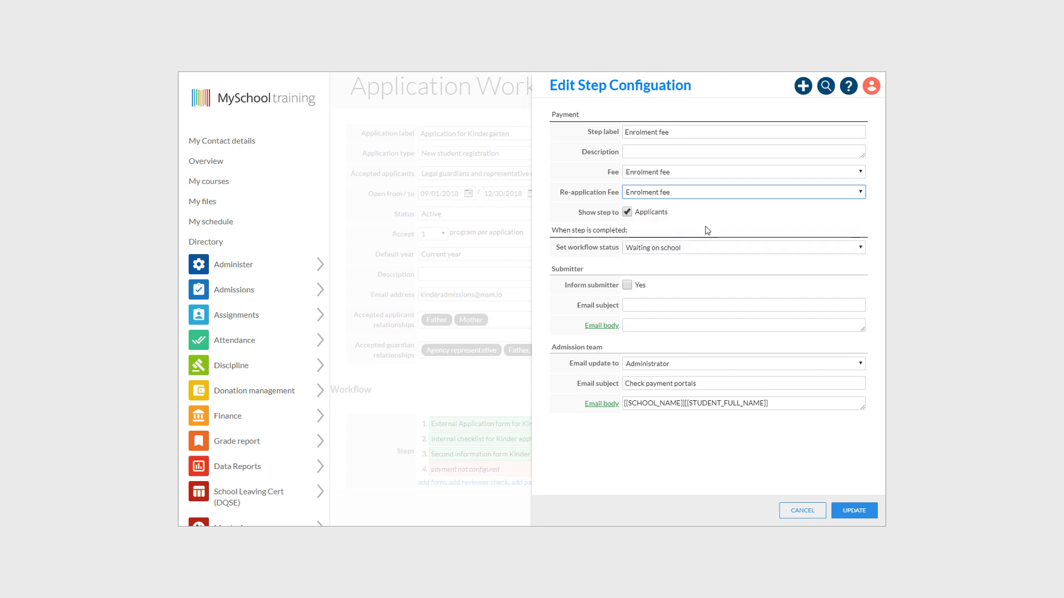
click(839, 508)
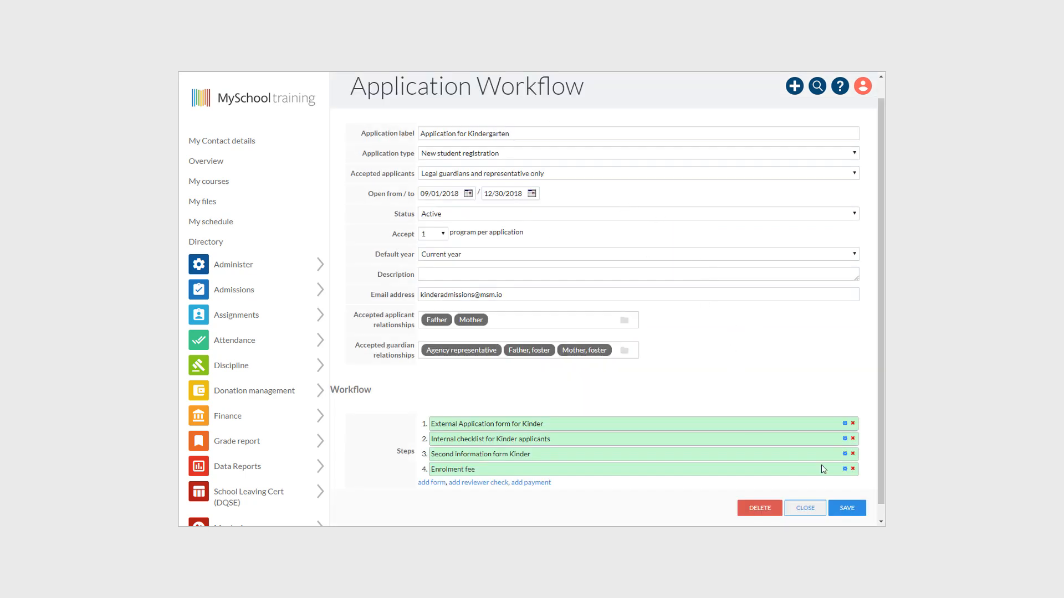
- Move Enrolment fee above Second information form Kinder and add two reviewer check steps
mouse_move(538, 470)
mouse_down()
mouse_move(547, 457)
mouse_move(537, 453)
mouse_up()
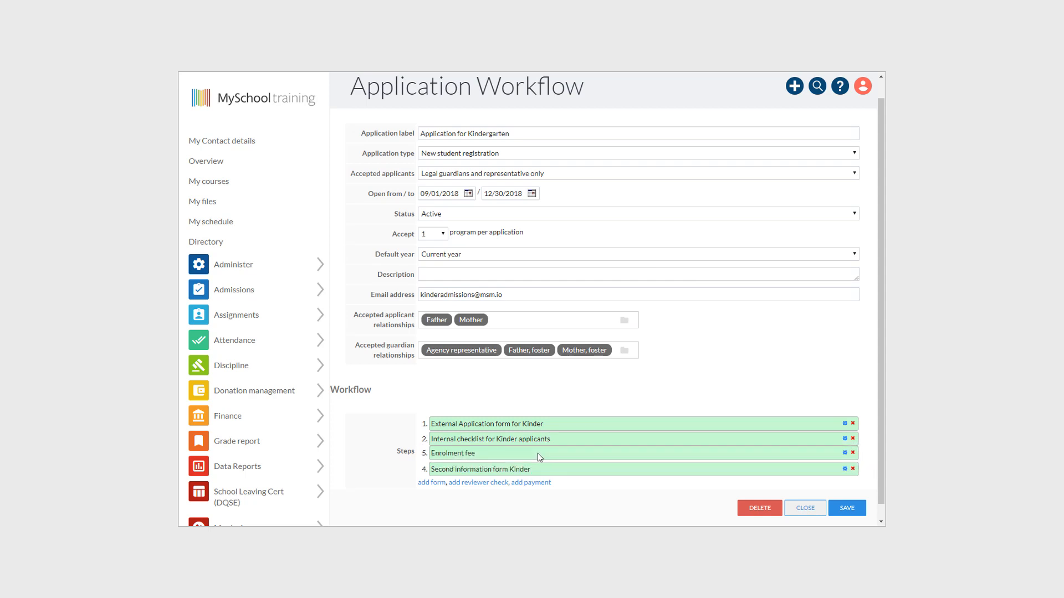
click(483, 482)
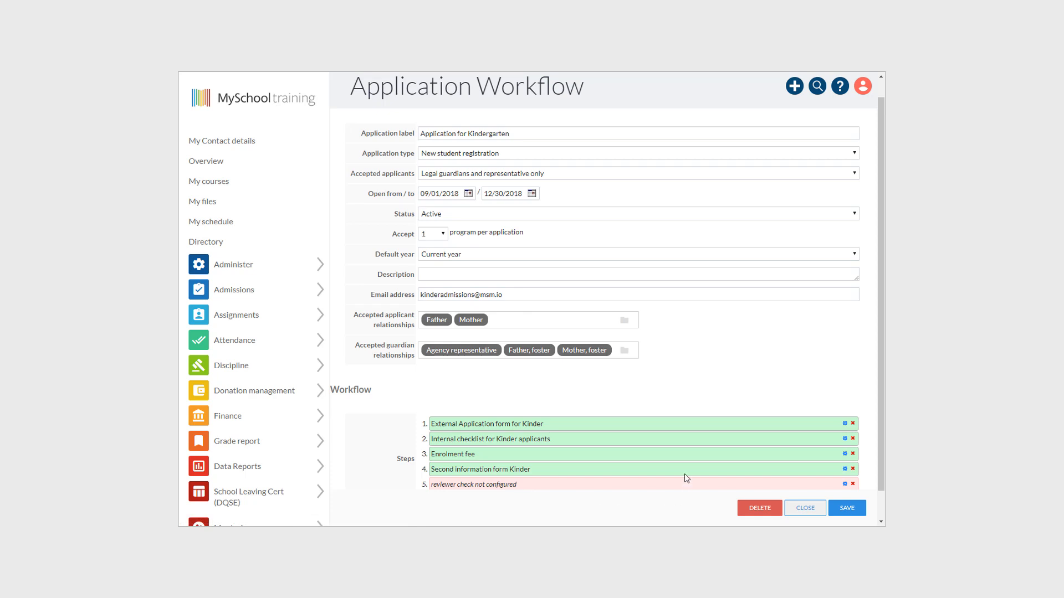
scroll(609, 470, down, 1)
click(482, 467)
scroll(572, 465, down, 1)
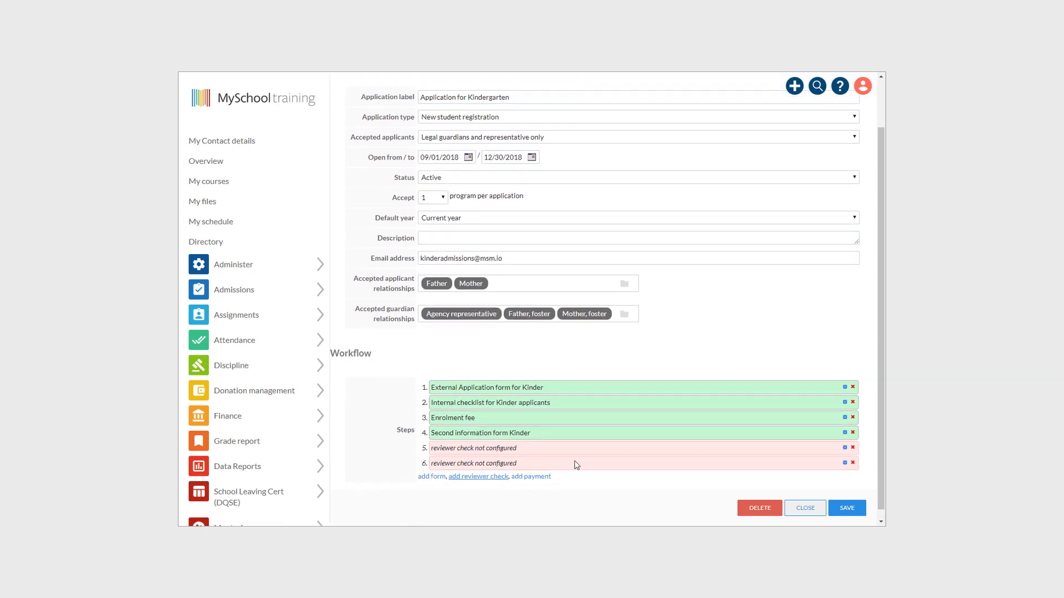
- Configure step 5 as 'Decline/Defer' with form 4. Decline/Defer and Declined status
click(845, 439)
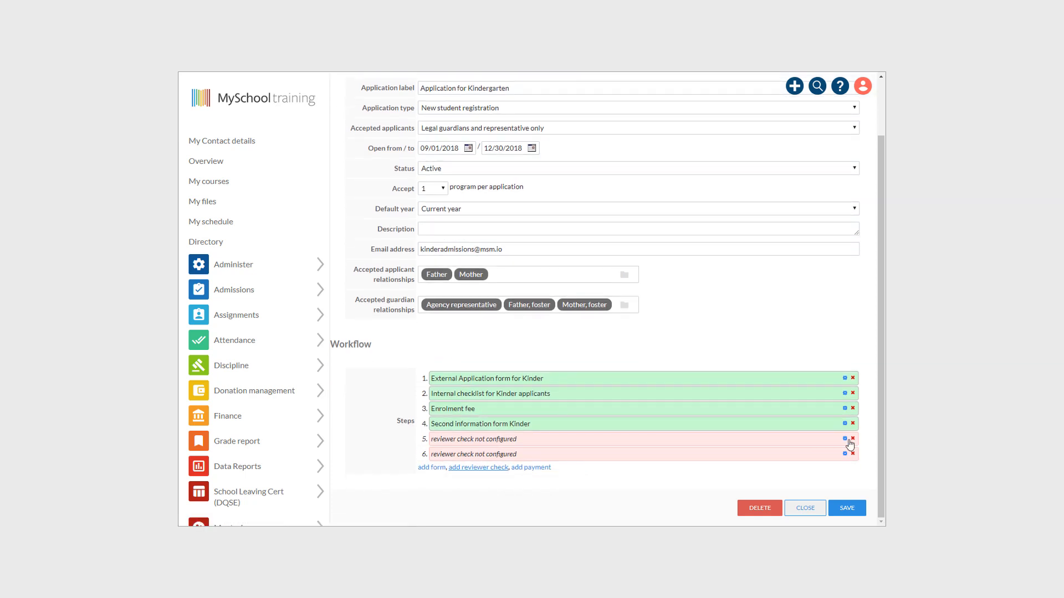
click(671, 131)
text(Decline/Defer)
click(742, 172)
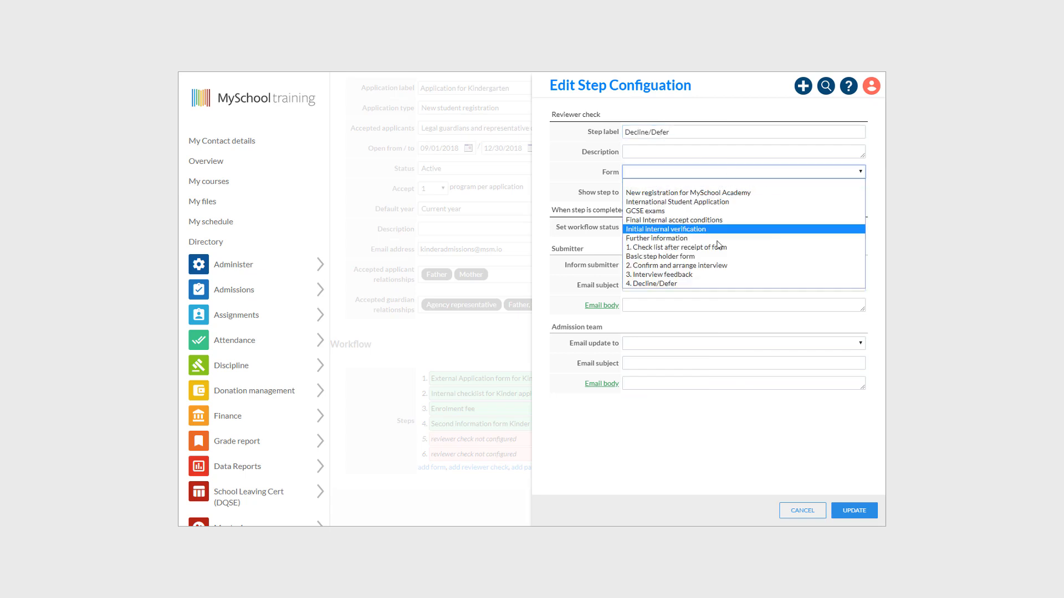
click(715, 244)
click(691, 227)
click(643, 292)
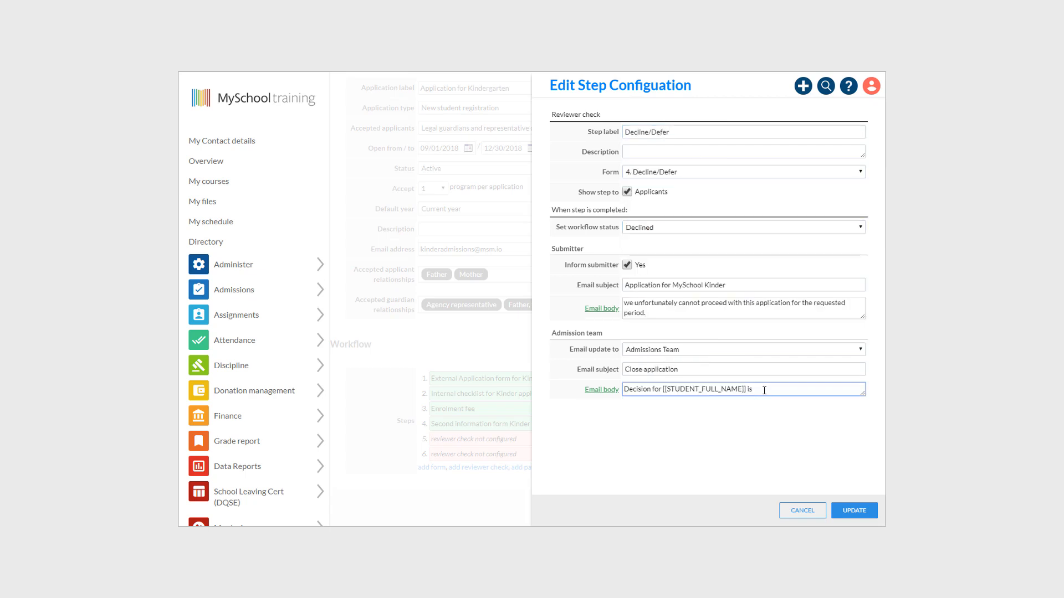
text(unfavourable)
click(856, 510)
- Configure step 6 as 'Admit' using the Basic step holder form
click(845, 455)
click(668, 131)
text(A)
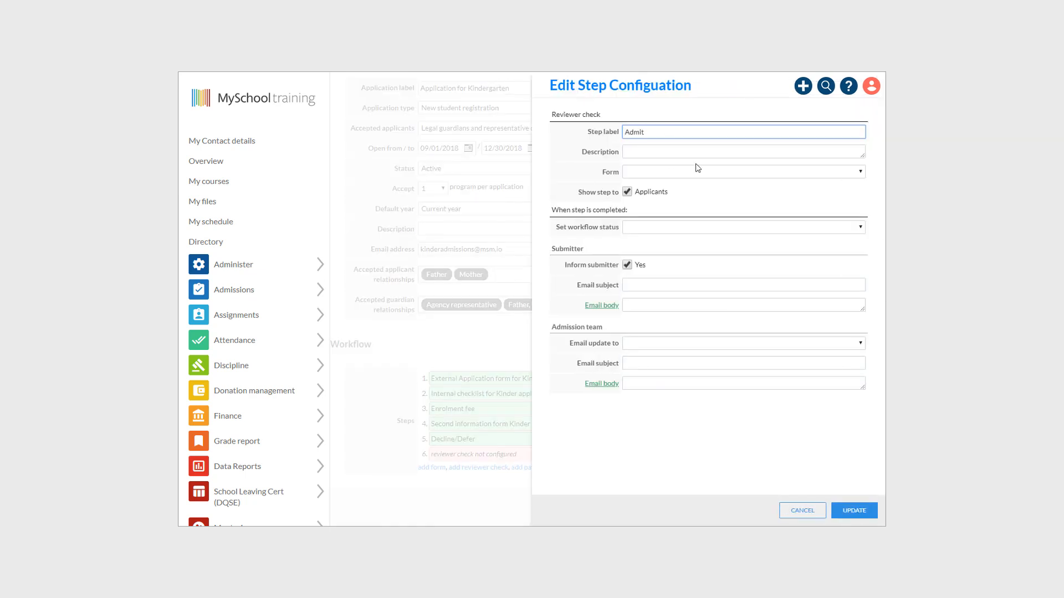
text(dmit)
click(697, 168)
click(714, 255)
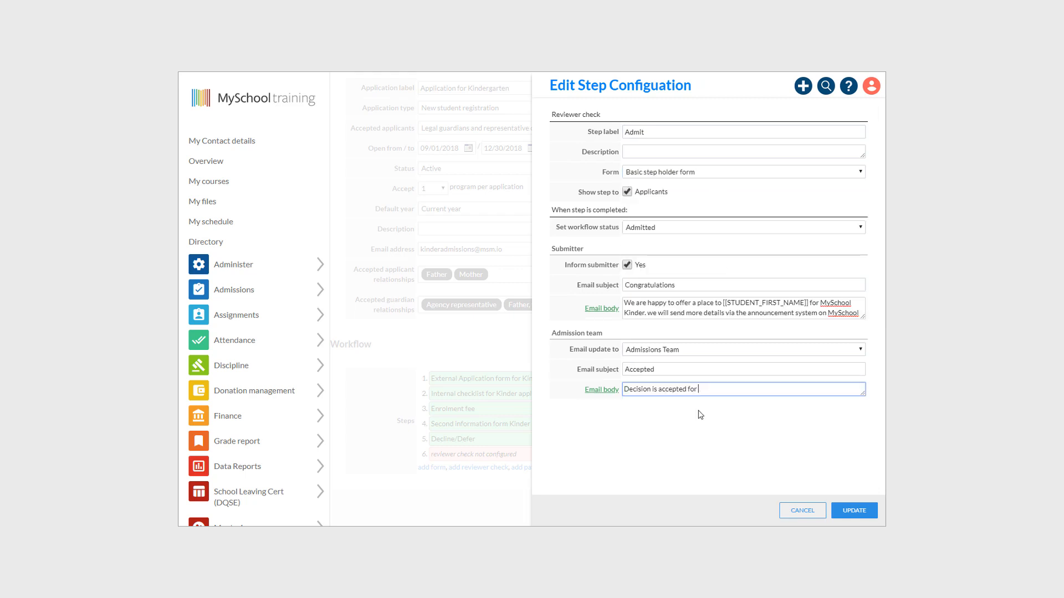
click(854, 510)
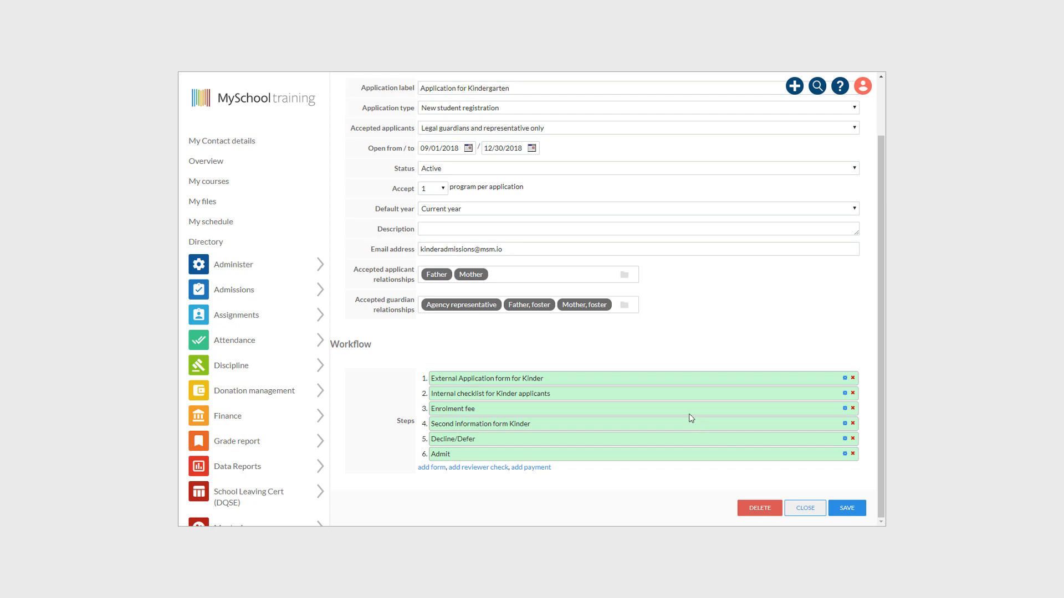
- Save the Kindergarten workflow and close the new application preview showing its six steps
click(860, 510)
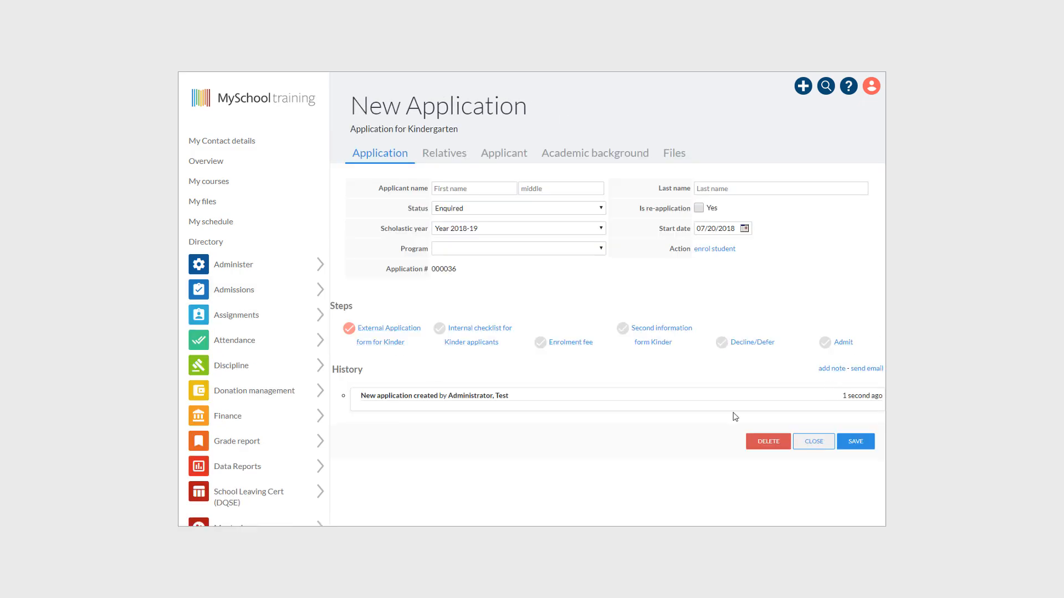
click(814, 442)
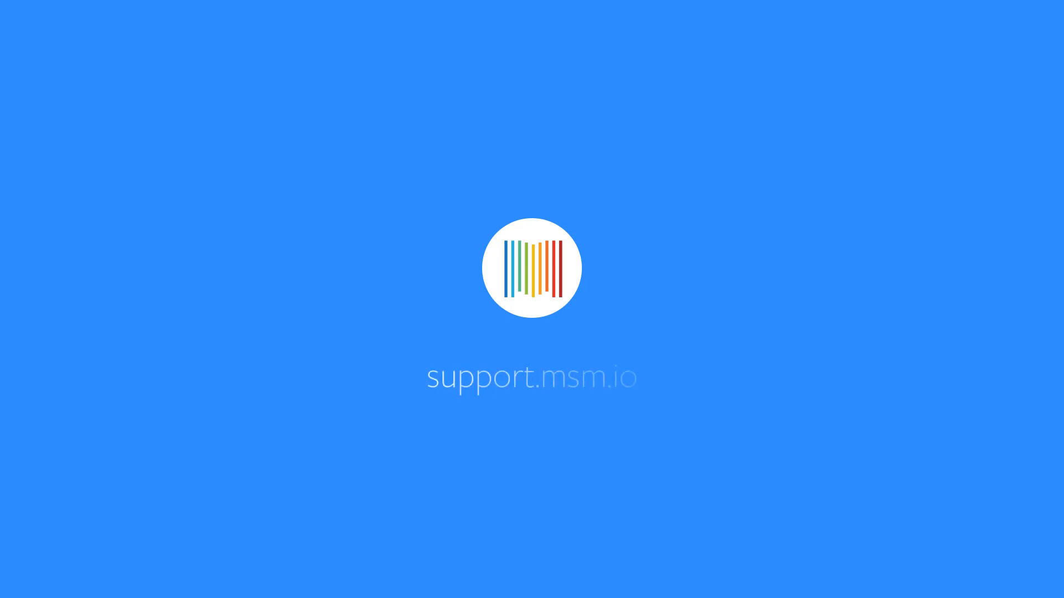